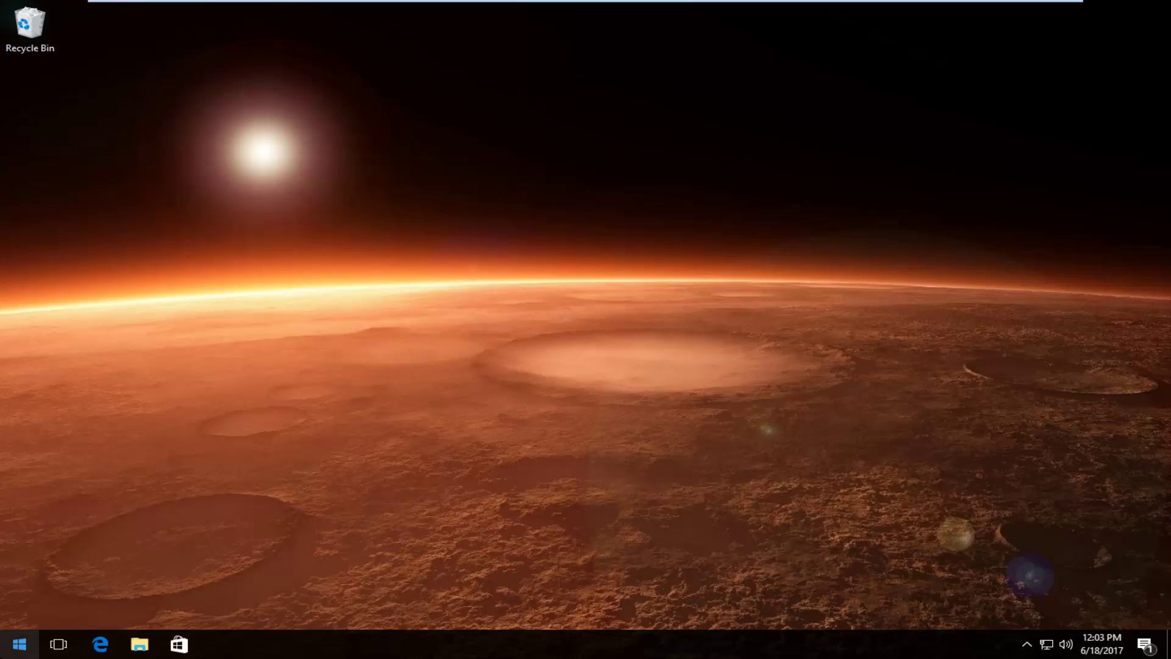
Launch Windows Speech Recognition from a Start menu search for 'speech'.
{"action": "left_click", "coordinate": [19, 644]}
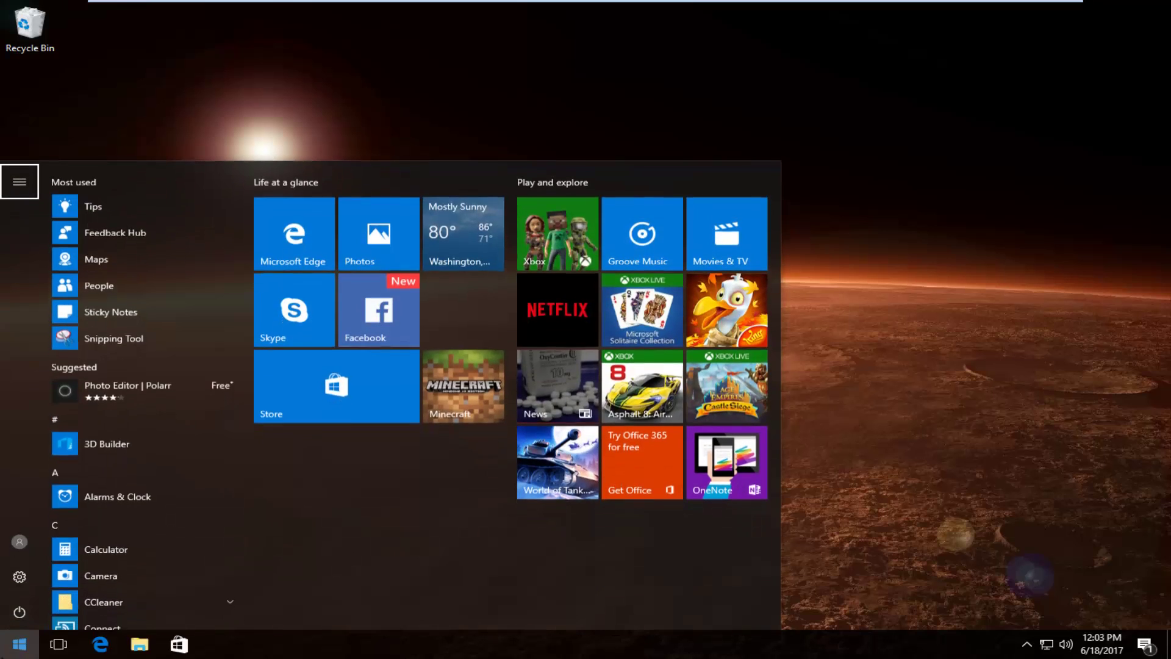
{"action": "type", "text": "speech"}
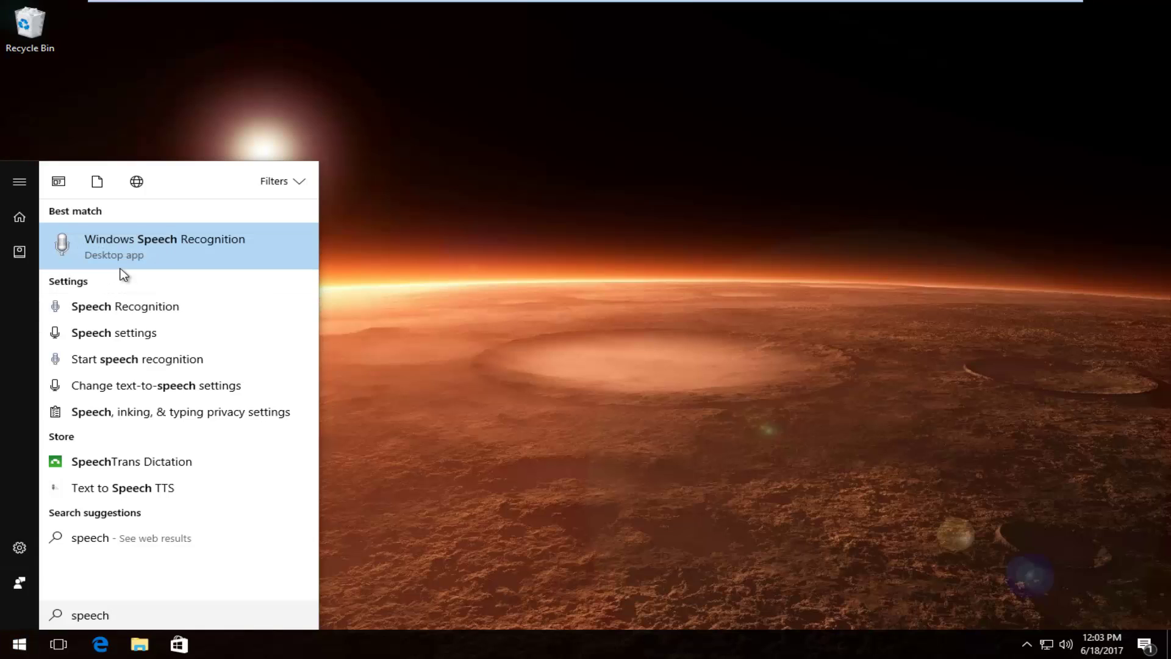
{"action": "left_click", "coordinate": [139, 255]}
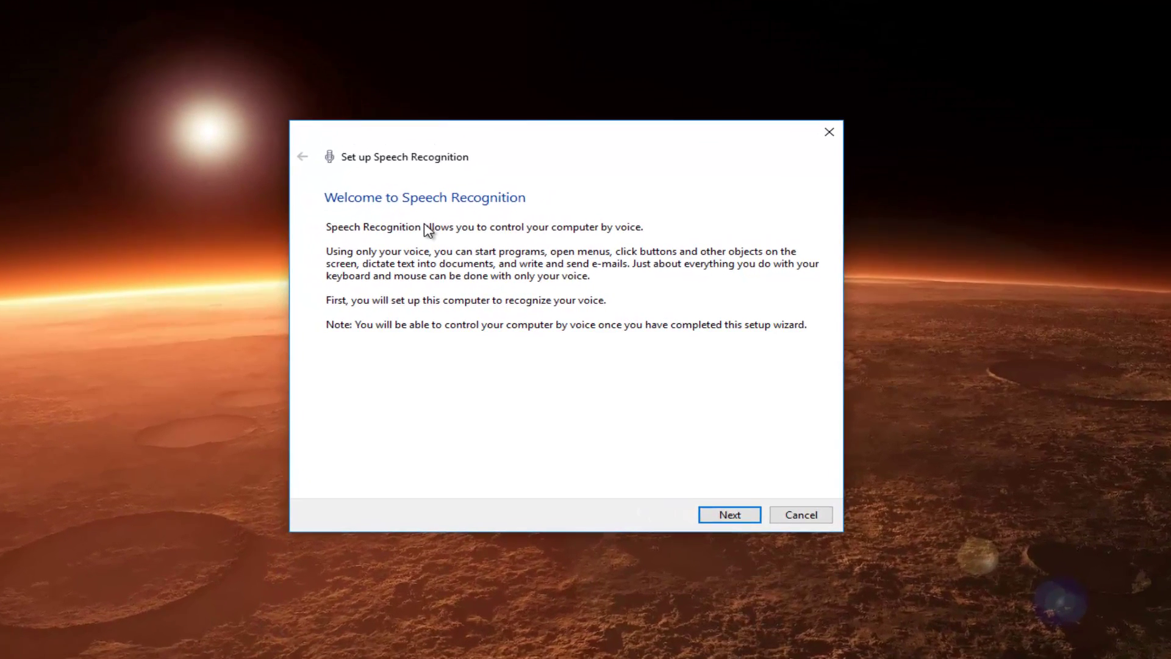
Set up a Headset Microphone in the wizard, adjusting its volume until setup completes.
{"action": "left_click", "coordinate": [726, 528]}
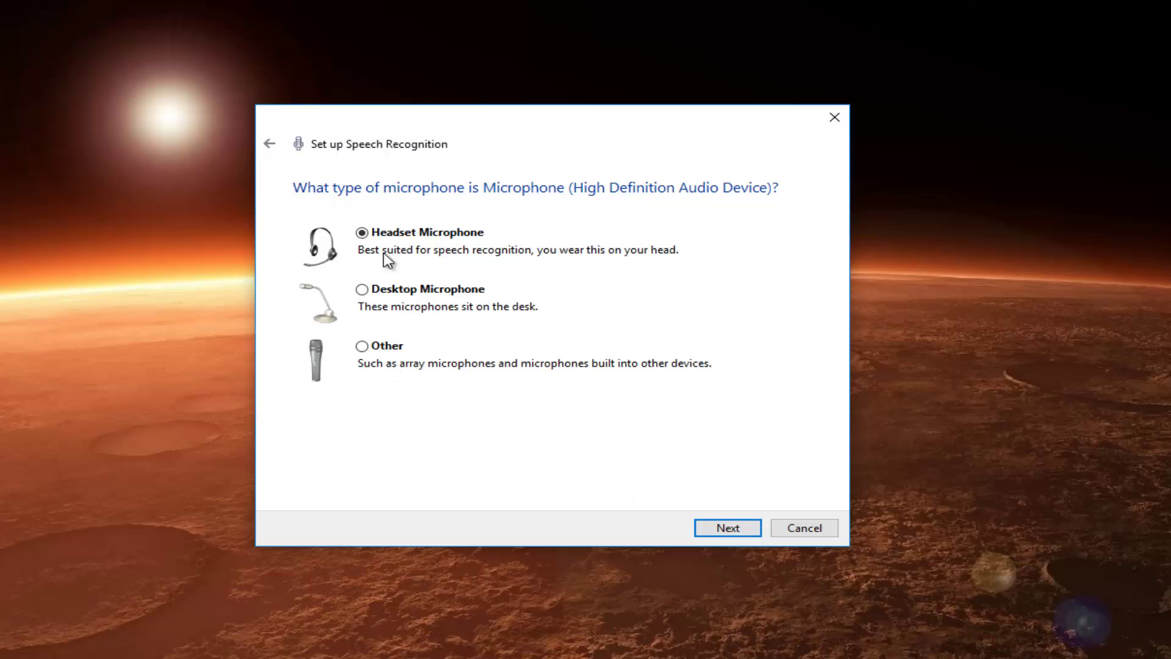
{"action": "left_click", "coordinate": [727, 529]}
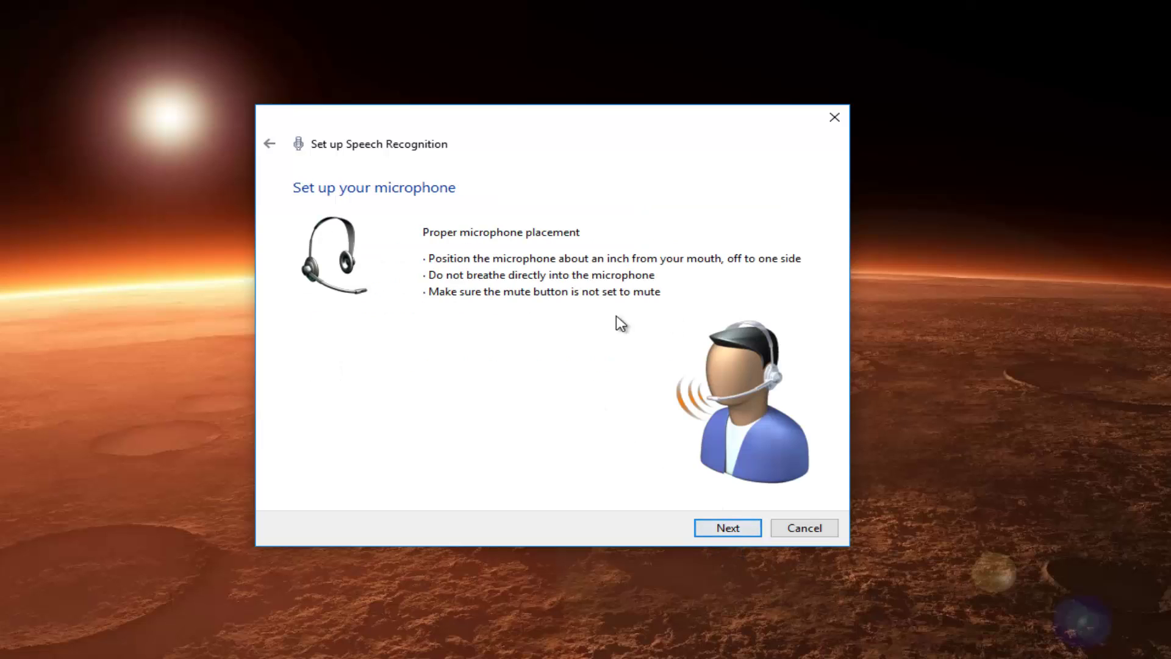
{"action": "left_click", "coordinate": [723, 528]}
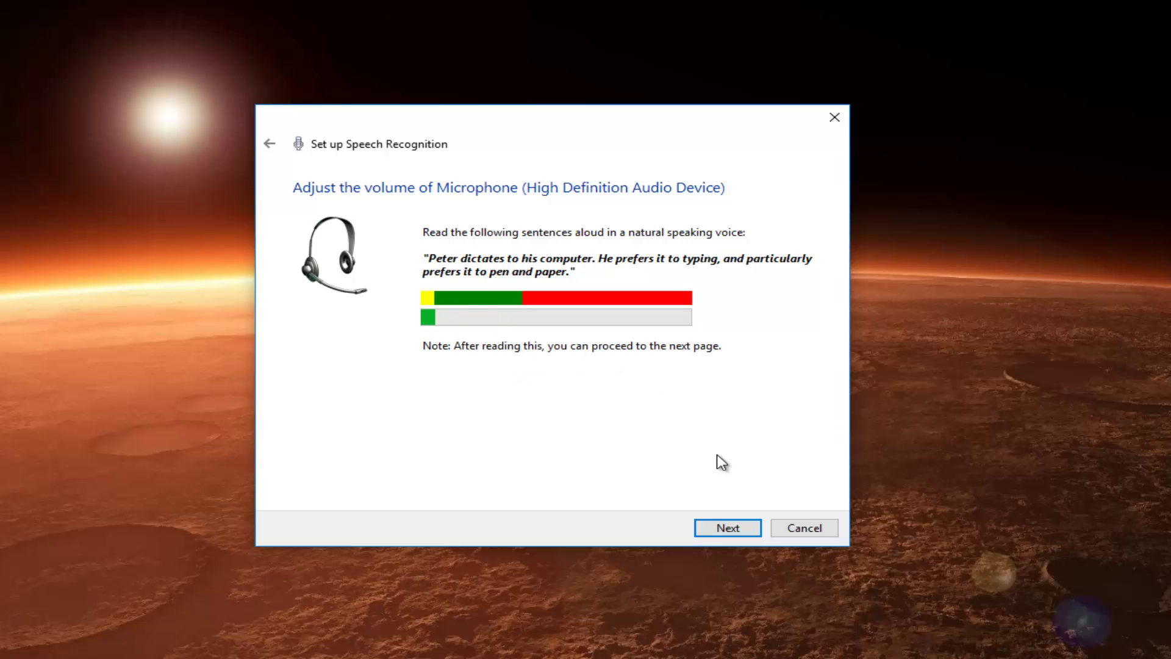
{"action": "left_click", "coordinate": [719, 528]}
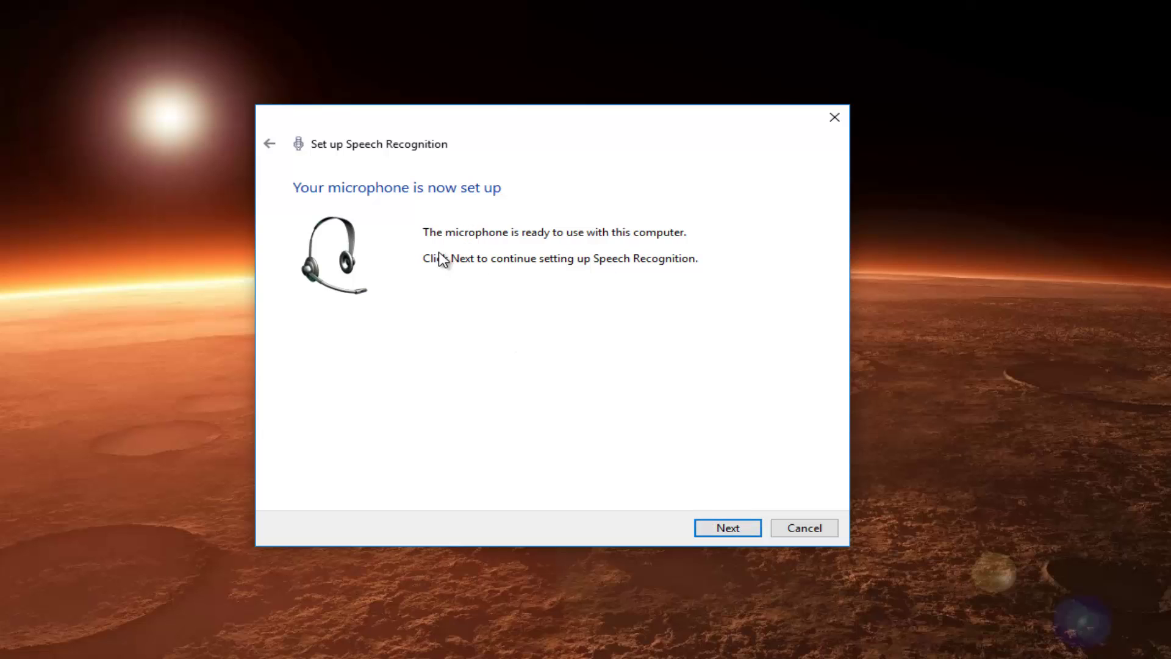
Enable document review in the speech recognition wizard.
{"action": "left_click", "coordinate": [735, 536]}
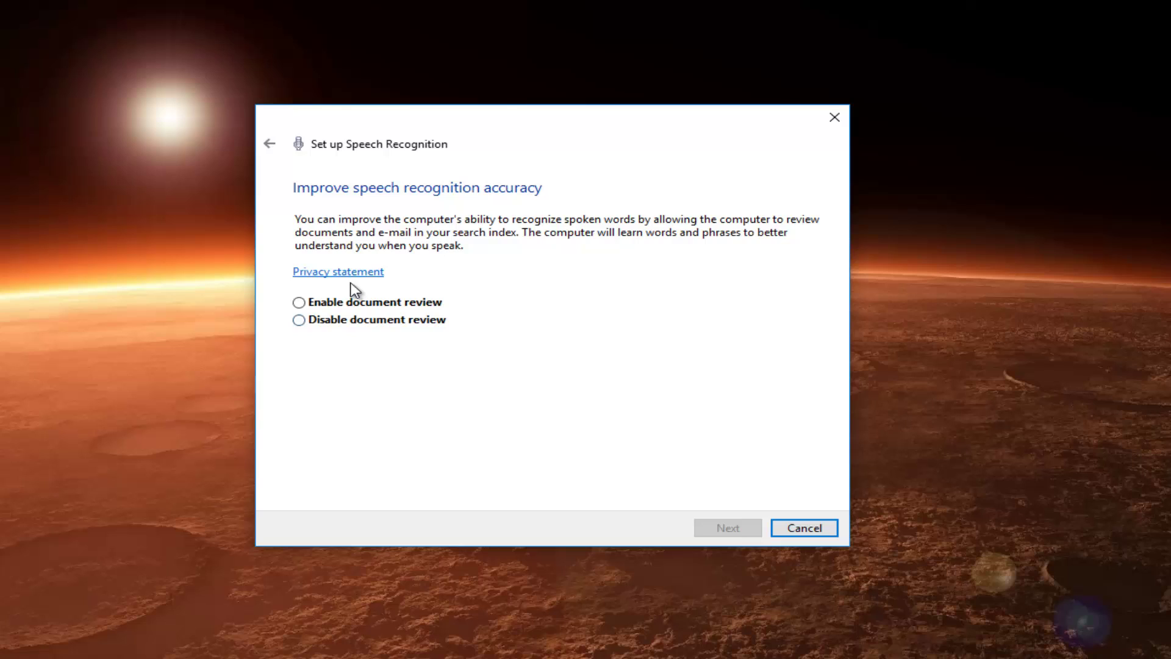
{"action": "left_click", "coordinate": [300, 303]}
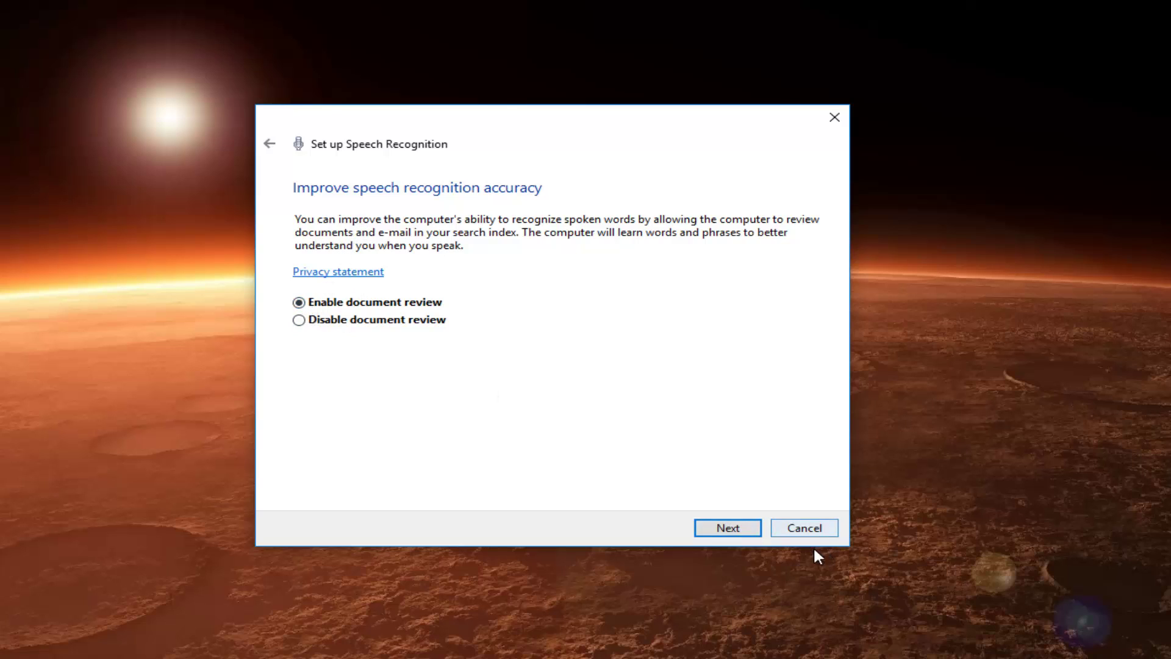
{"action": "left_click", "coordinate": [733, 530]}
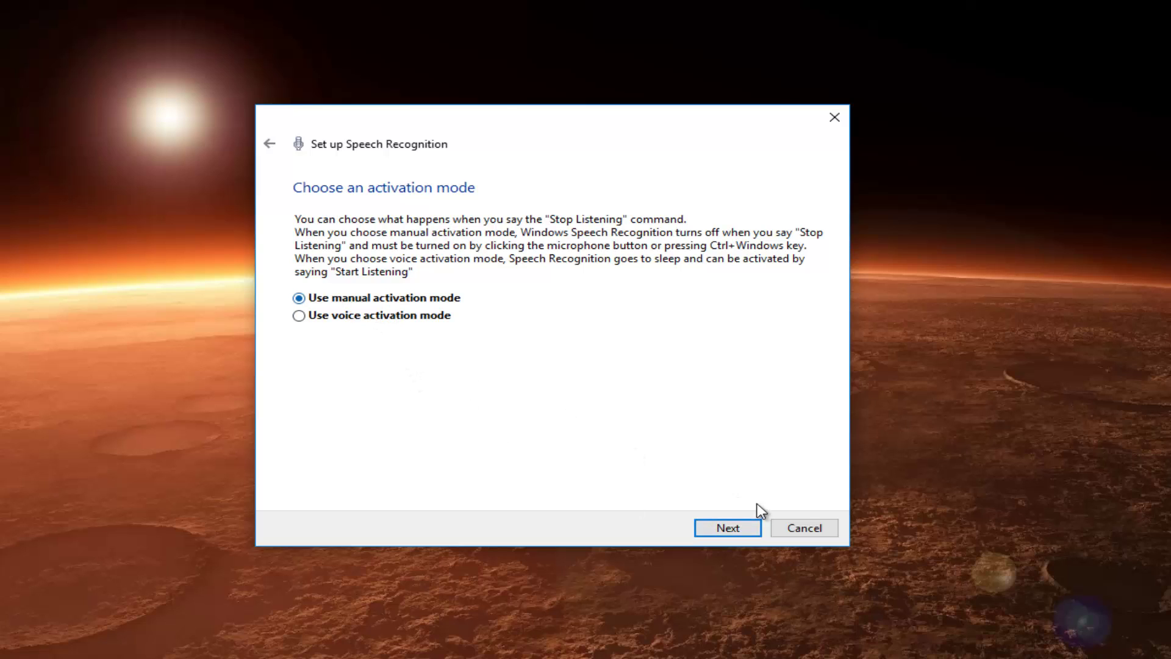
Keep manual activation mode and run at startup, then skip the tutorial.
{"action": "left_click", "coordinate": [734, 532]}
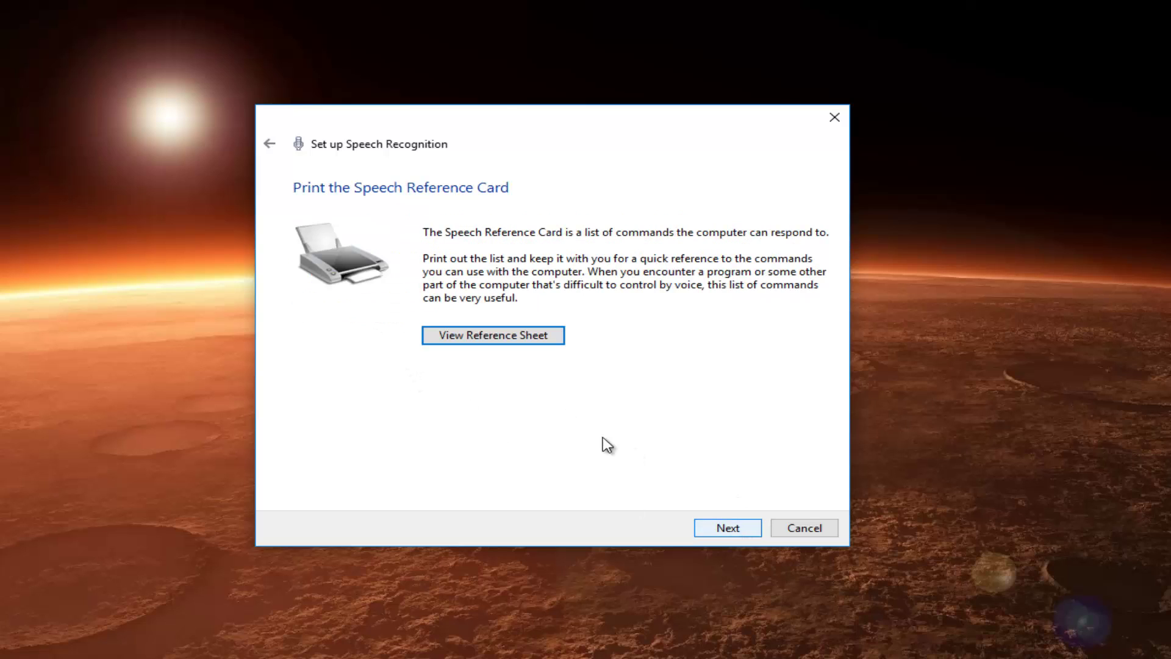
{"action": "left_click", "coordinate": [725, 531]}
{"action": "left_click", "coordinate": [719, 528]}
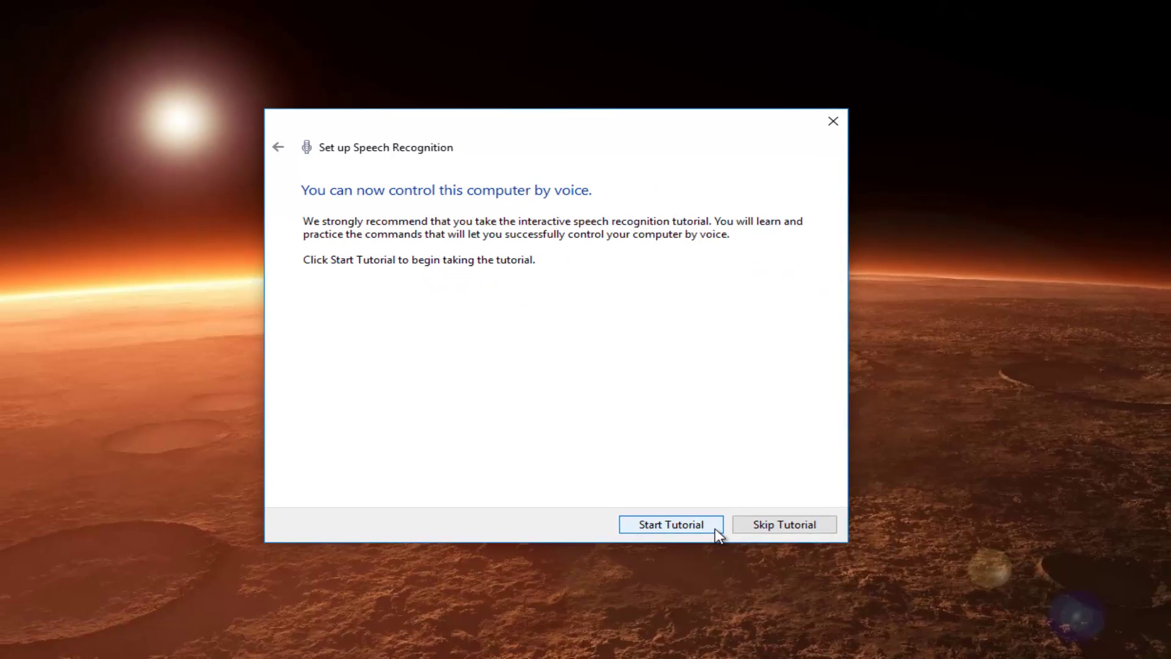
{"action": "left_click", "coordinate": [789, 522]}
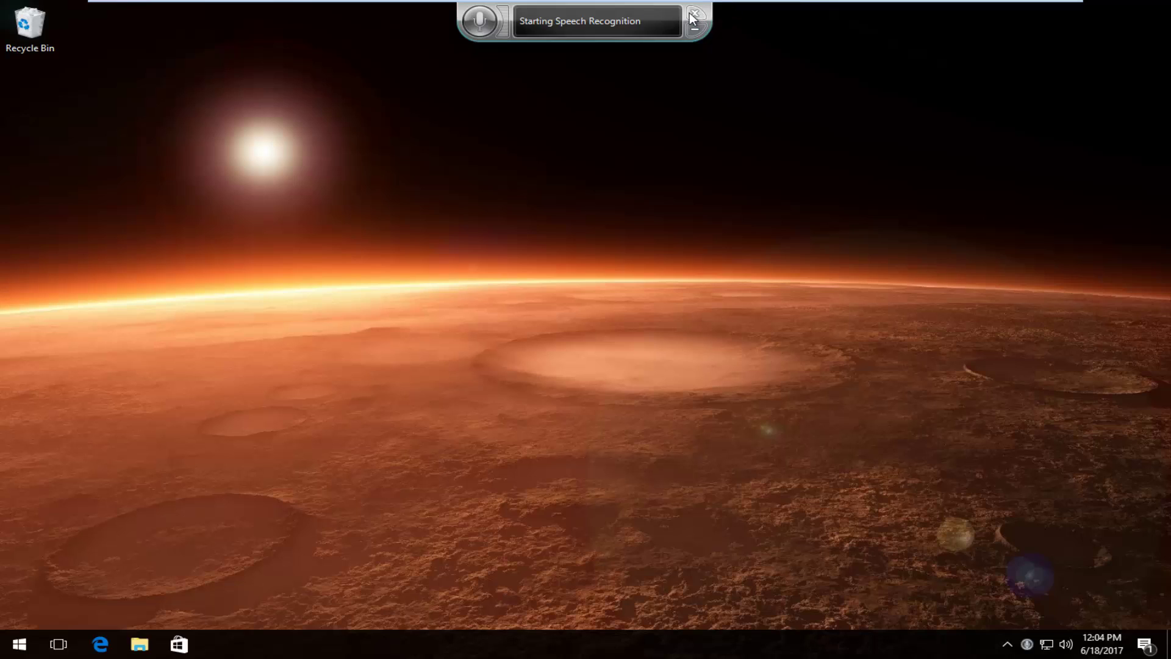
Close the speech recognition bar and open Settings from Start, centring its window.
{"action": "left_click", "coordinate": [694, 14]}
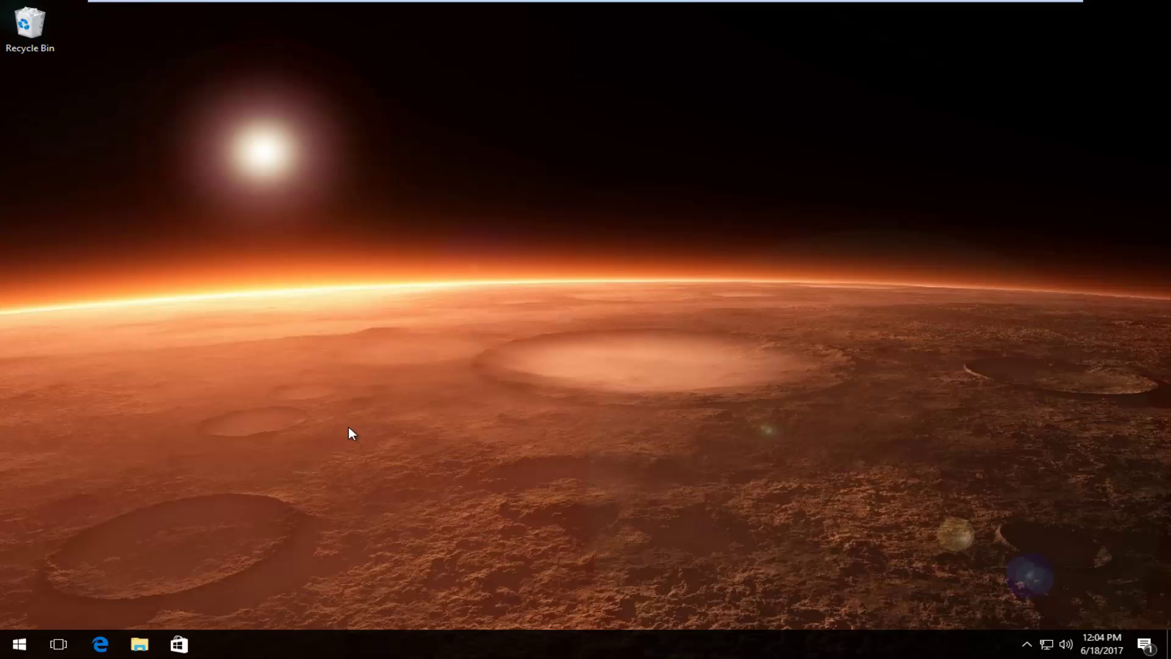
{"action": "left_click", "coordinate": [20, 652]}
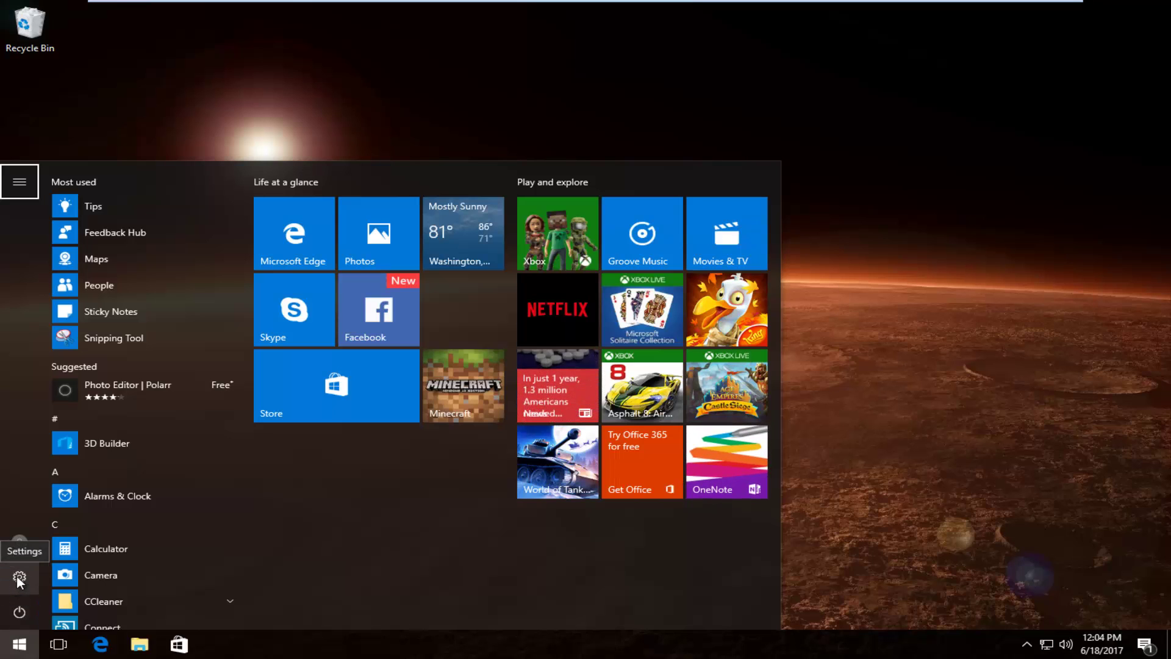
{"action": "left_click", "coordinate": [19, 577]}
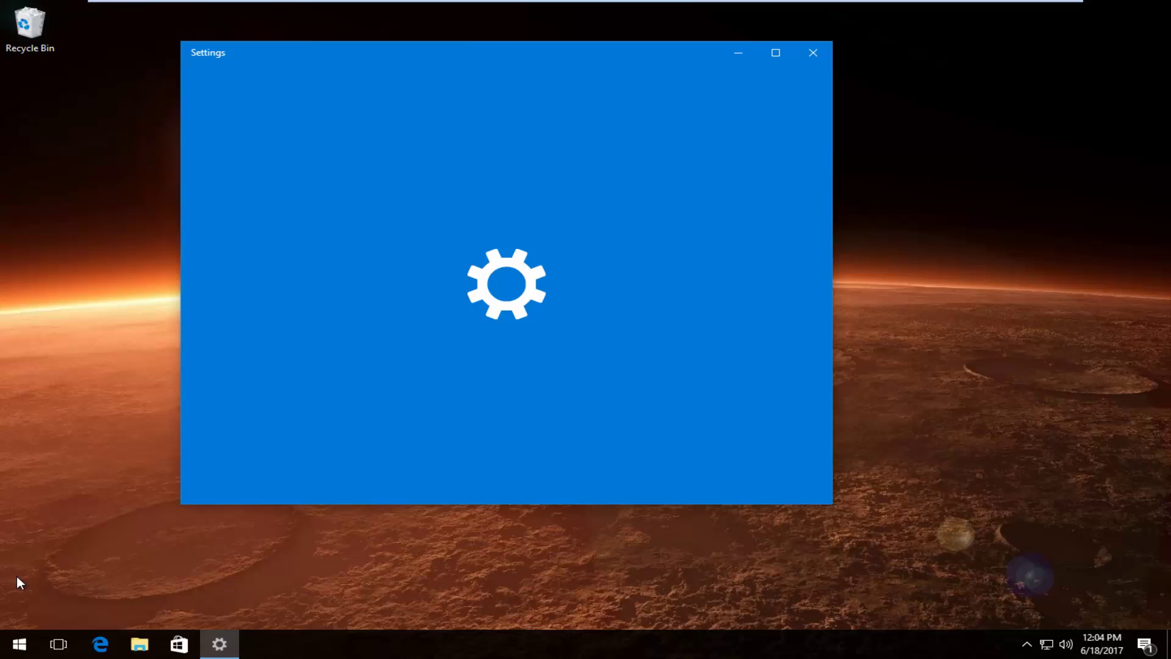
{"action": "left_click_drag", "start_coordinate": [443, 56], "coordinate": [522, 78]}
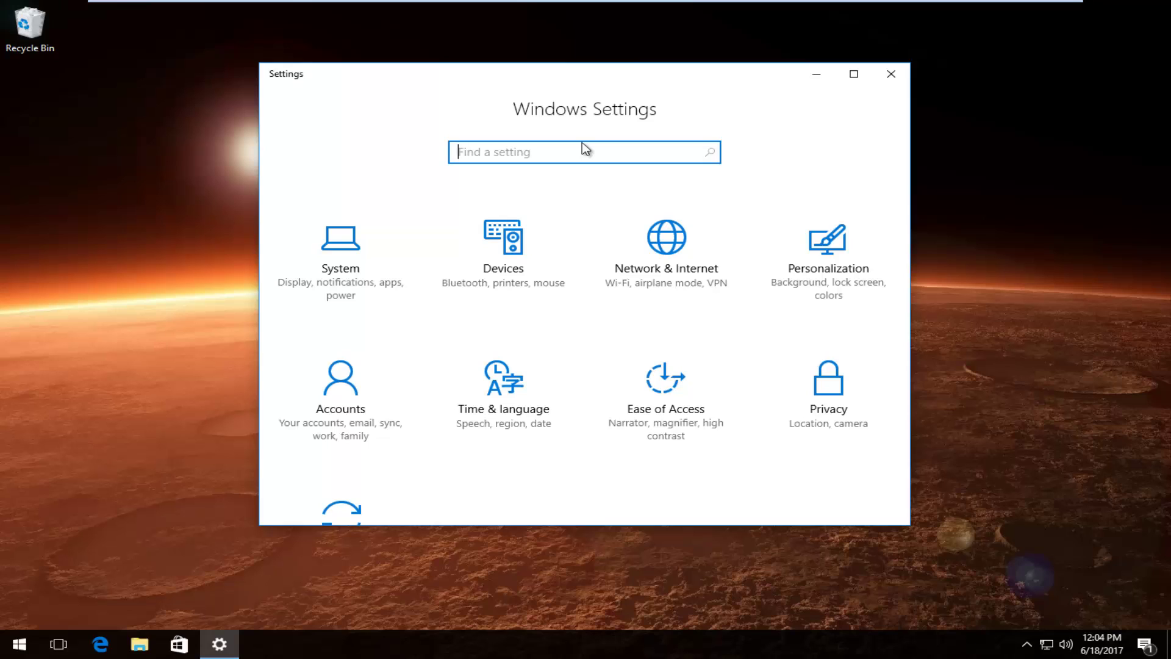
{"action": "left_click", "coordinate": [489, 394]}
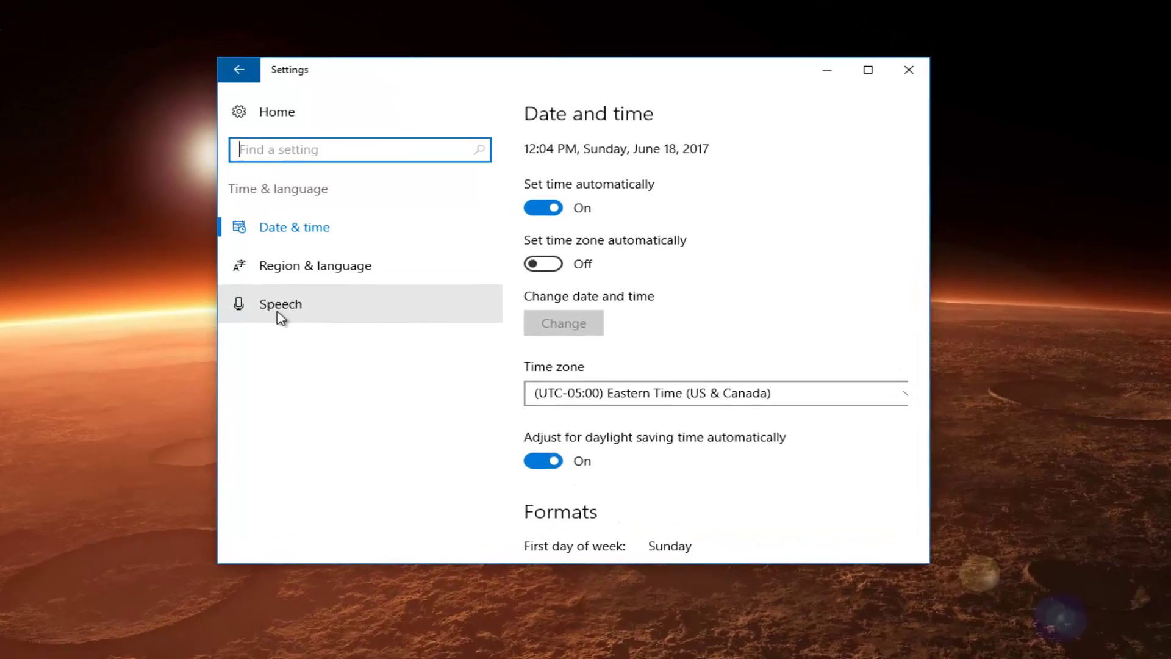
{"action": "left_click", "coordinate": [251, 332]}
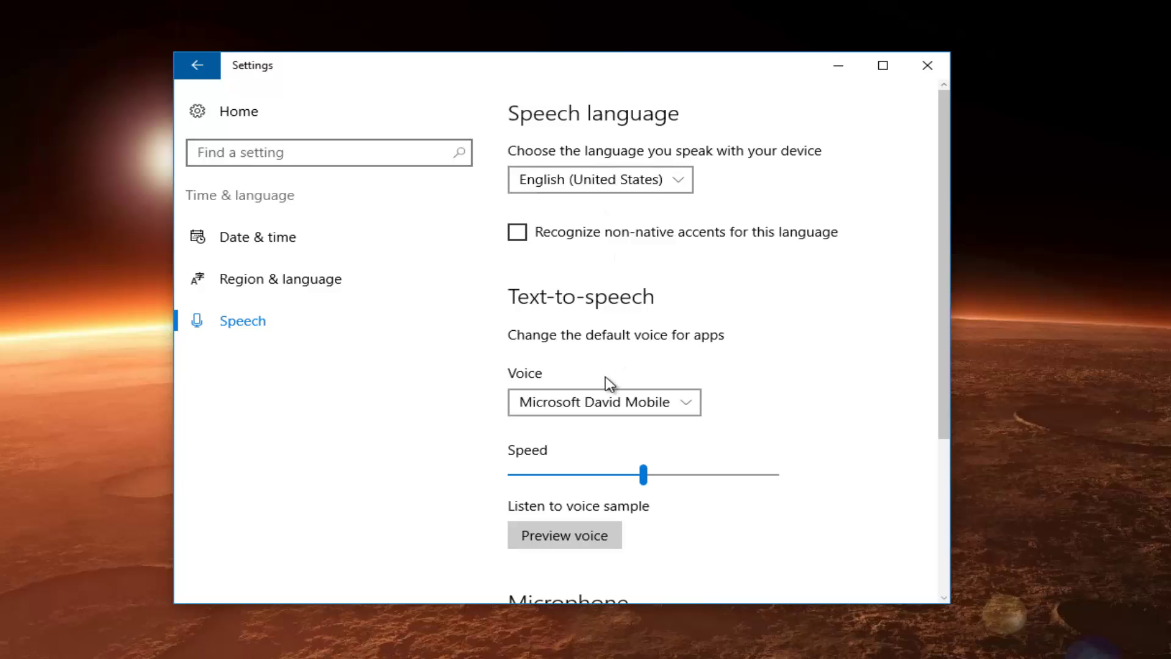
{"action": "scroll", "coordinate": [607, 382], "scroll_direction": "down", "scroll_amount": 1}
{"action": "left_click", "coordinate": [613, 332]}
{"action": "left_click", "coordinate": [789, 290]}
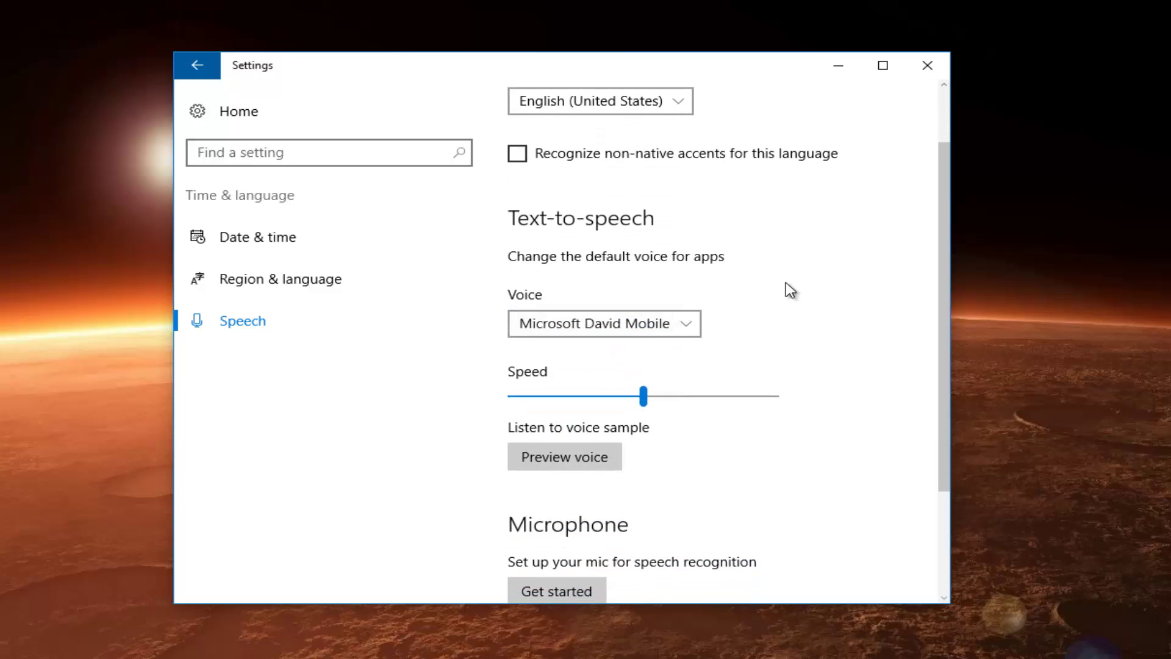
{"action": "scroll", "coordinate": [695, 330], "scroll_direction": "down", "scroll_amount": 2}
{"action": "scroll", "coordinate": [690, 341], "scroll_direction": "up", "scroll_amount": 3}
{"action": "scroll", "coordinate": [687, 342], "scroll_direction": "down", "scroll_amount": 3}
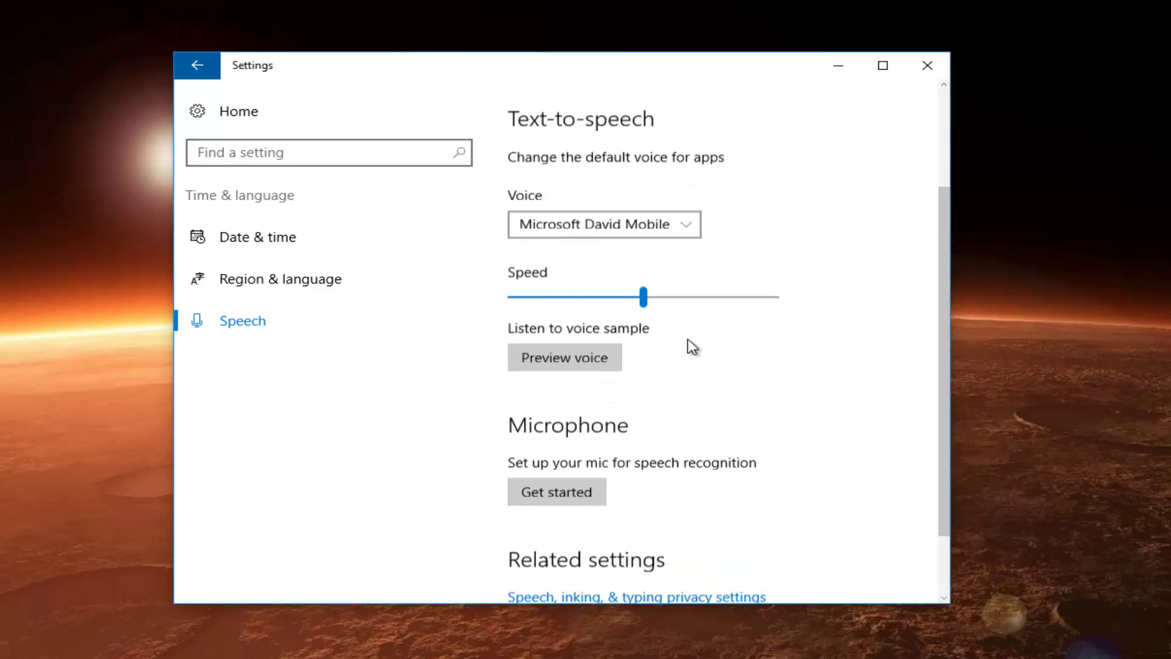
{"action": "scroll", "coordinate": [573, 434], "scroll_direction": "up", "scroll_amount": 3}
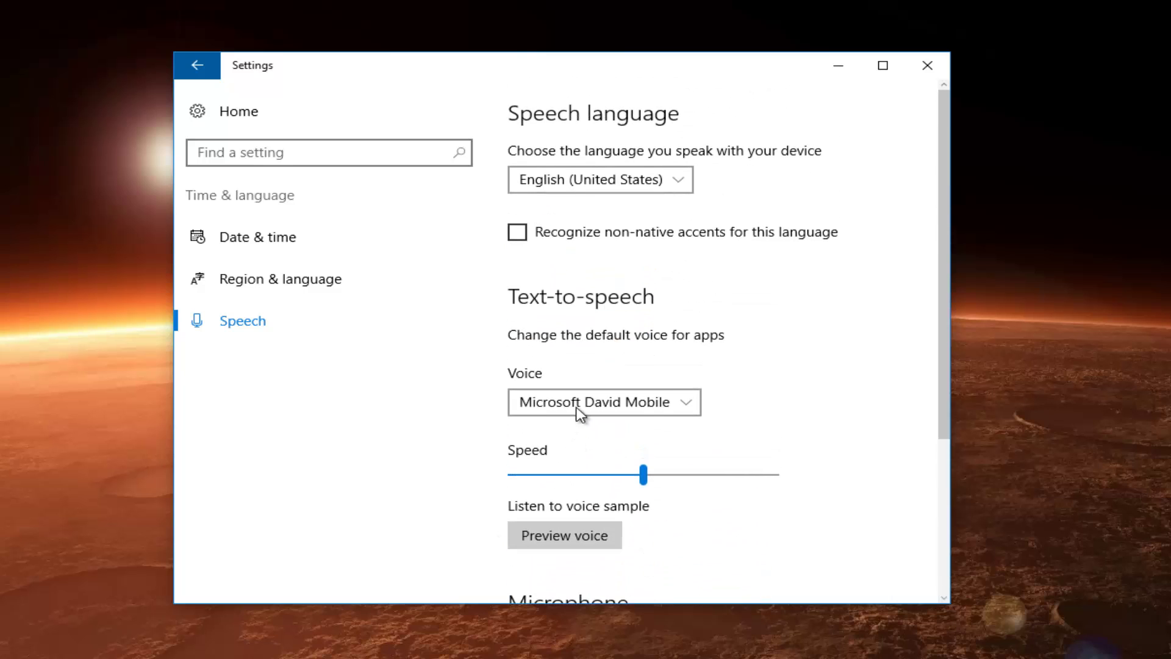
{"action": "left_click", "coordinate": [195, 75]}
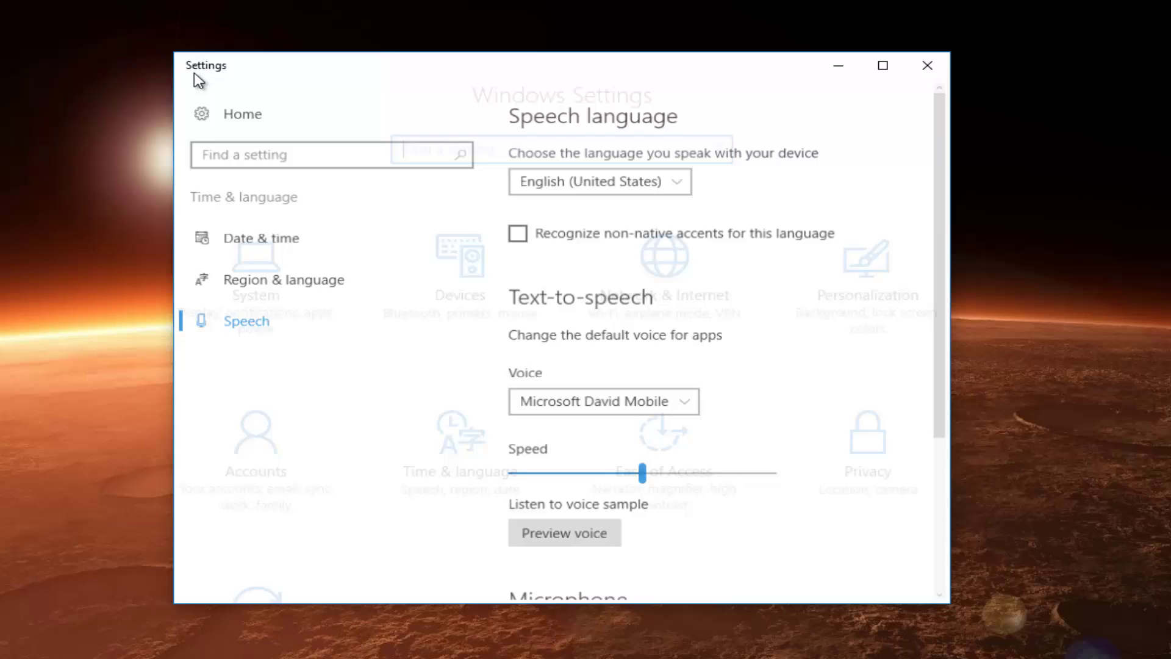
{"action": "scroll", "coordinate": [515, 380], "scroll_direction": "down", "scroll_amount": 2}
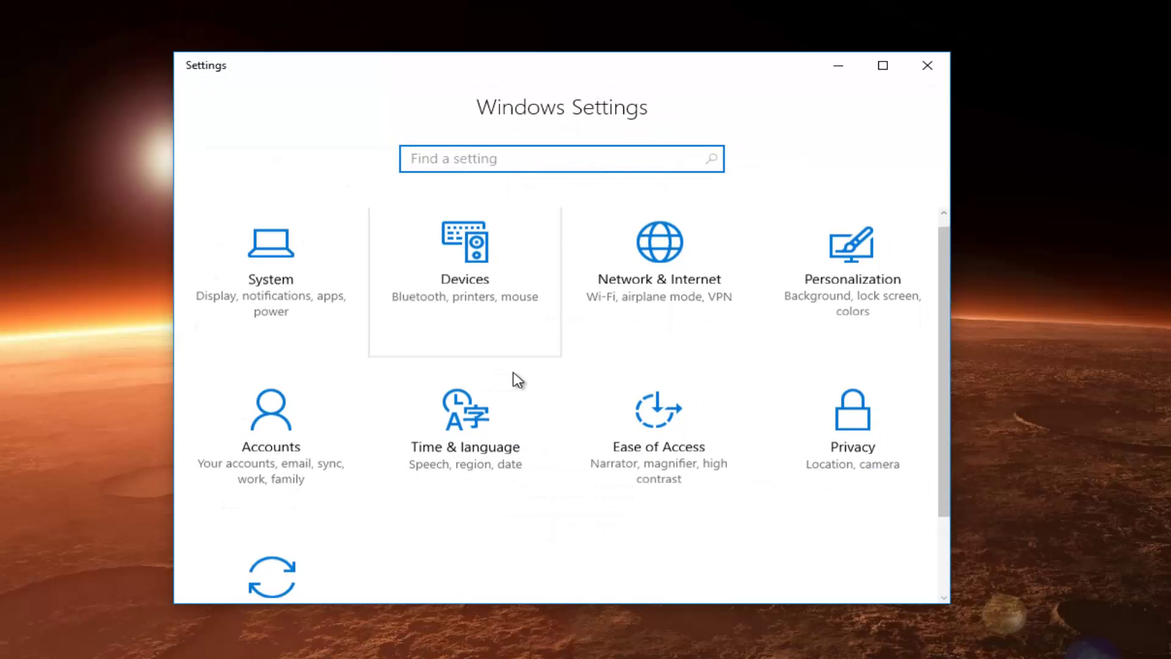
{"action": "scroll", "coordinate": [506, 393], "scroll_direction": "up", "scroll_amount": 2}
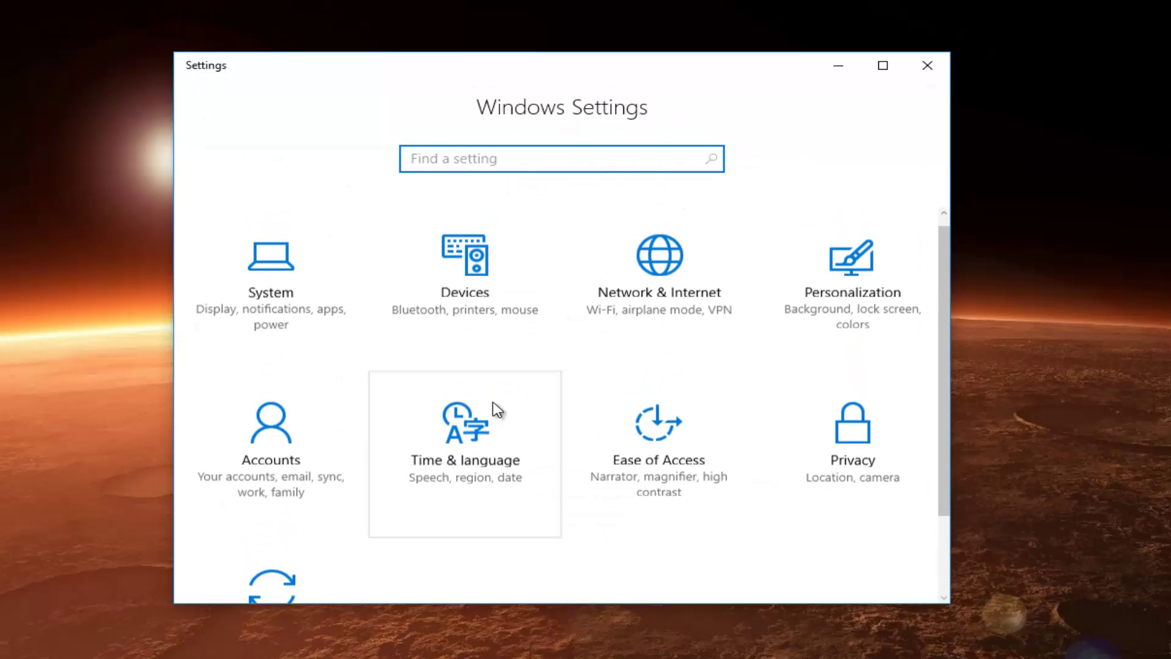
{"action": "left_click", "coordinate": [469, 463]}
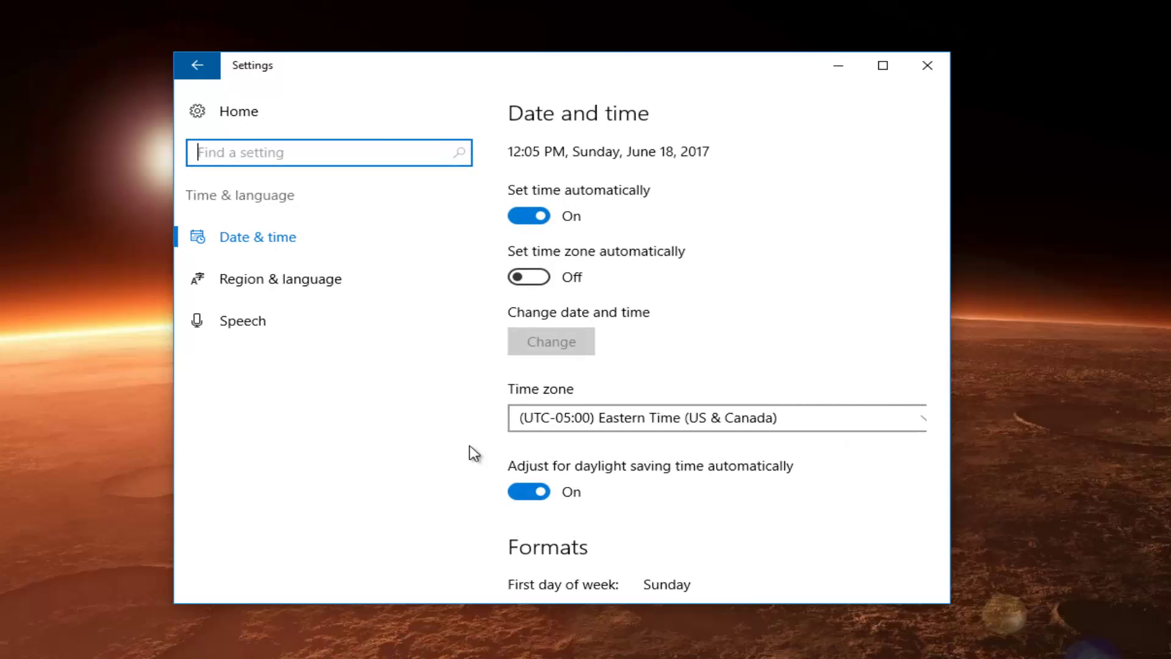
{"action": "left_click", "coordinate": [262, 282]}
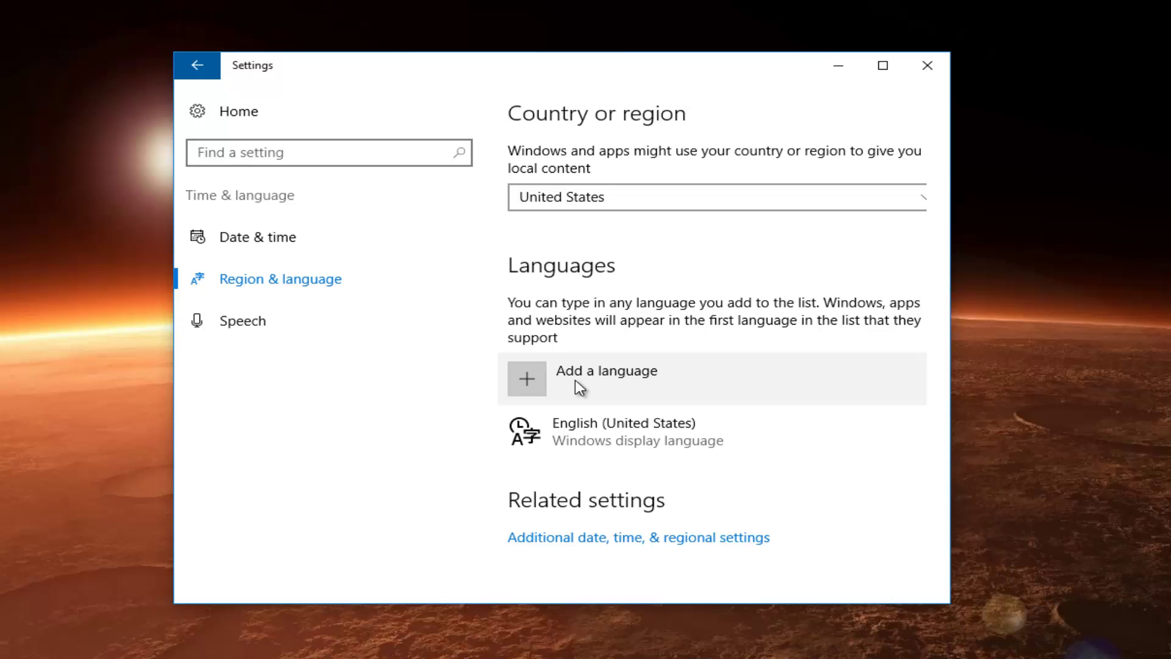
{"action": "left_click", "coordinate": [206, 62]}
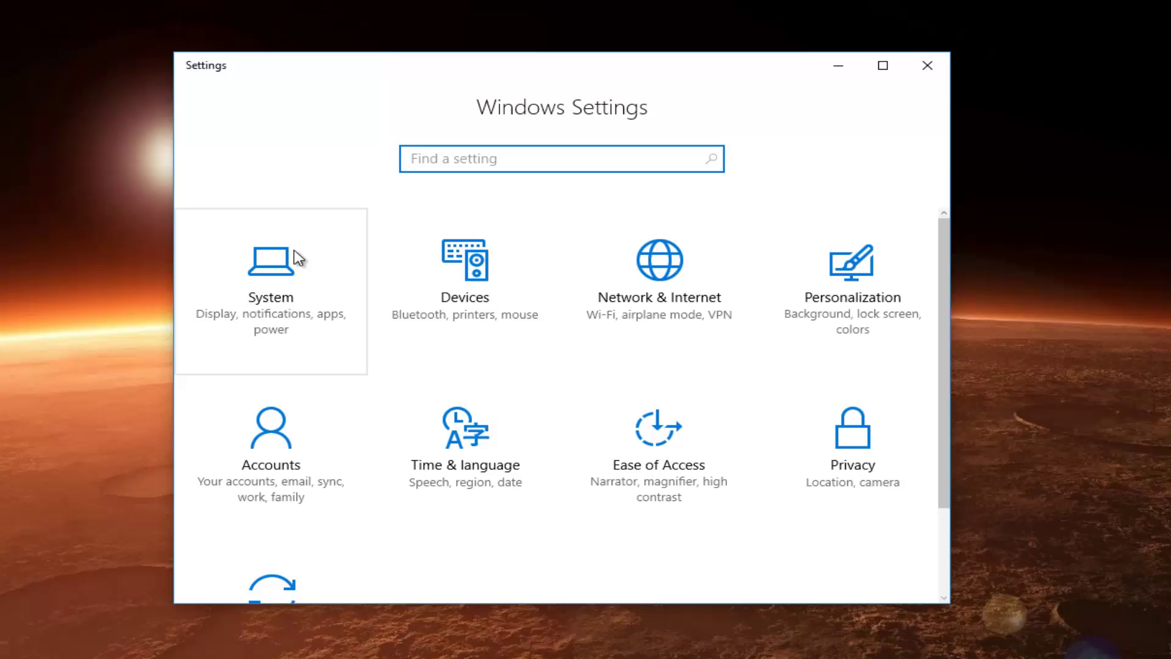
Go to System, then the Apps & features page.
{"action": "left_click", "coordinate": [270, 298]}
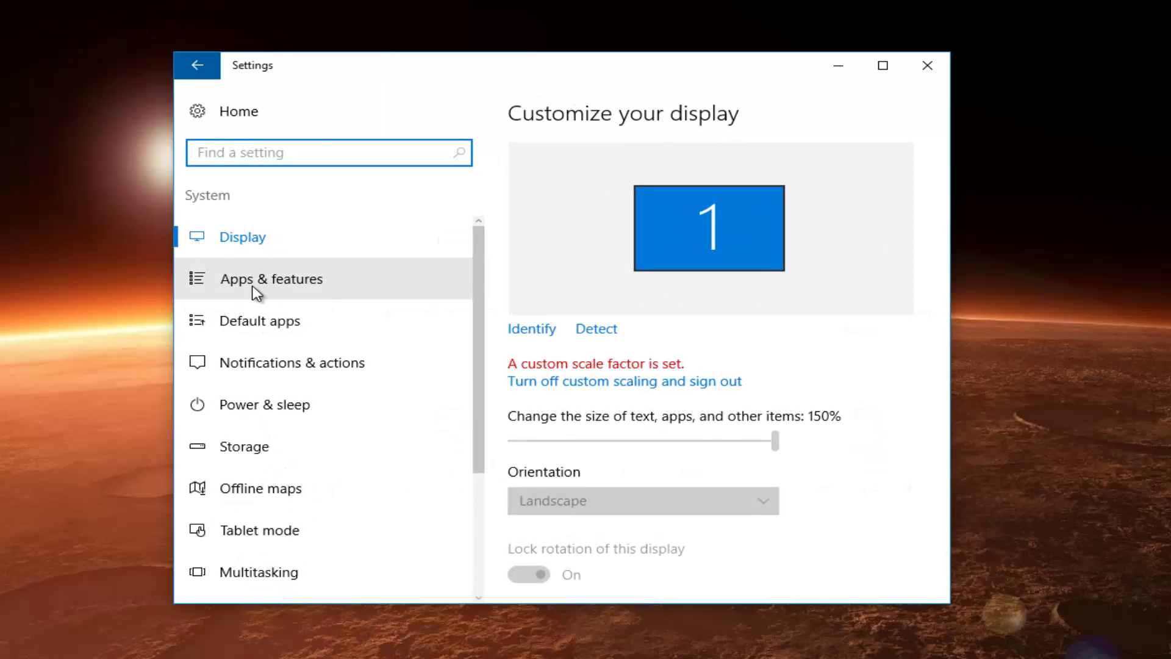
{"action": "left_click", "coordinate": [251, 283]}
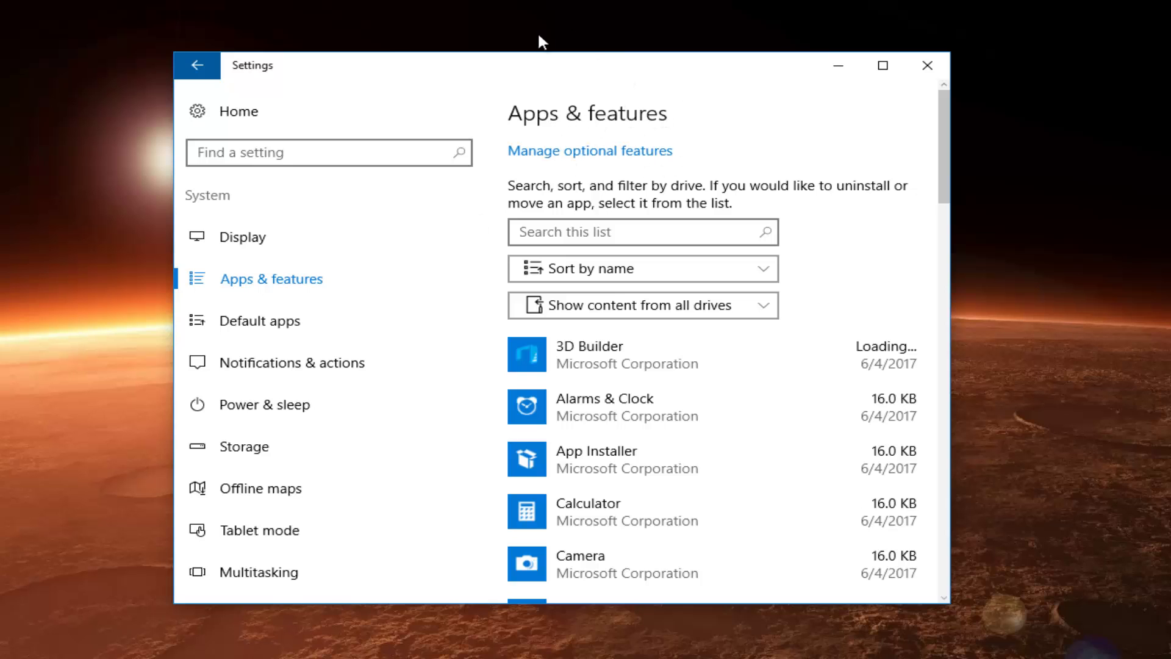
Confirm English (US) speech recognition is listed among installed optional features.
{"action": "left_click", "coordinate": [604, 153]}
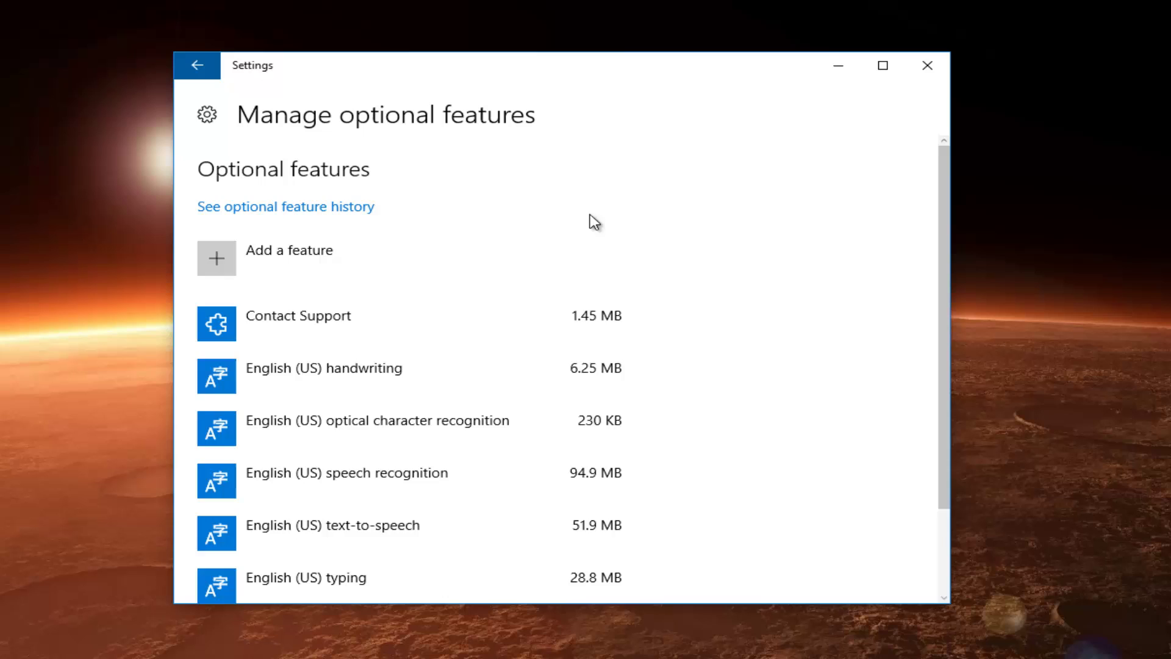
{"action": "scroll", "coordinate": [573, 262], "scroll_direction": "down", "scroll_amount": 1}
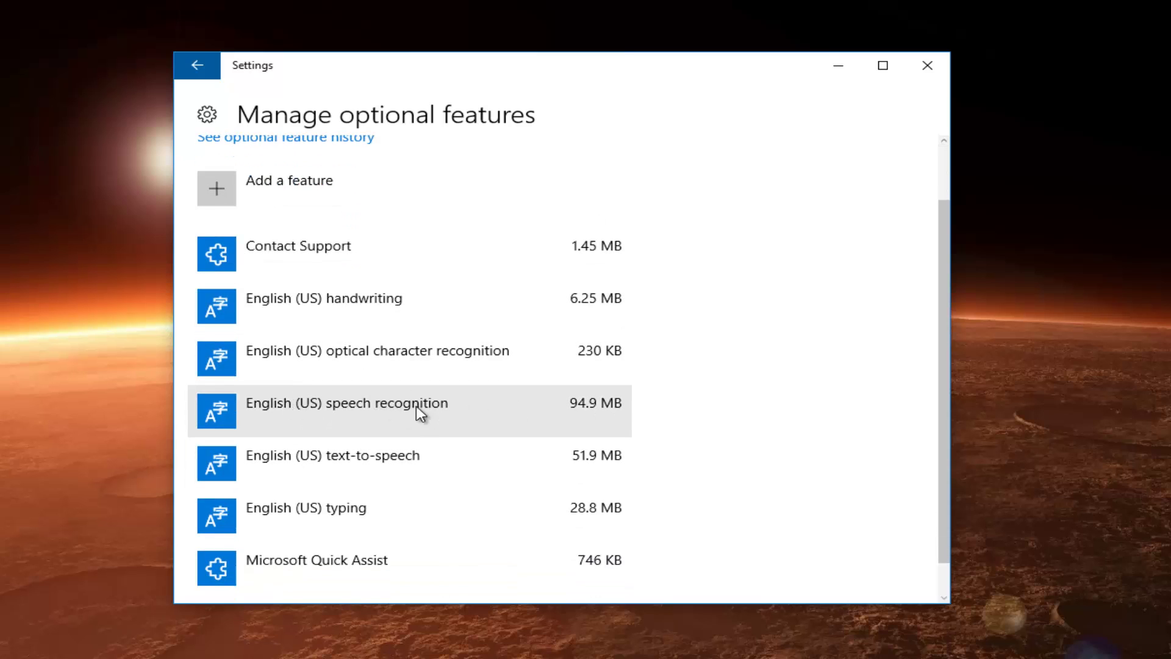
{"action": "left_click", "coordinate": [380, 413]}
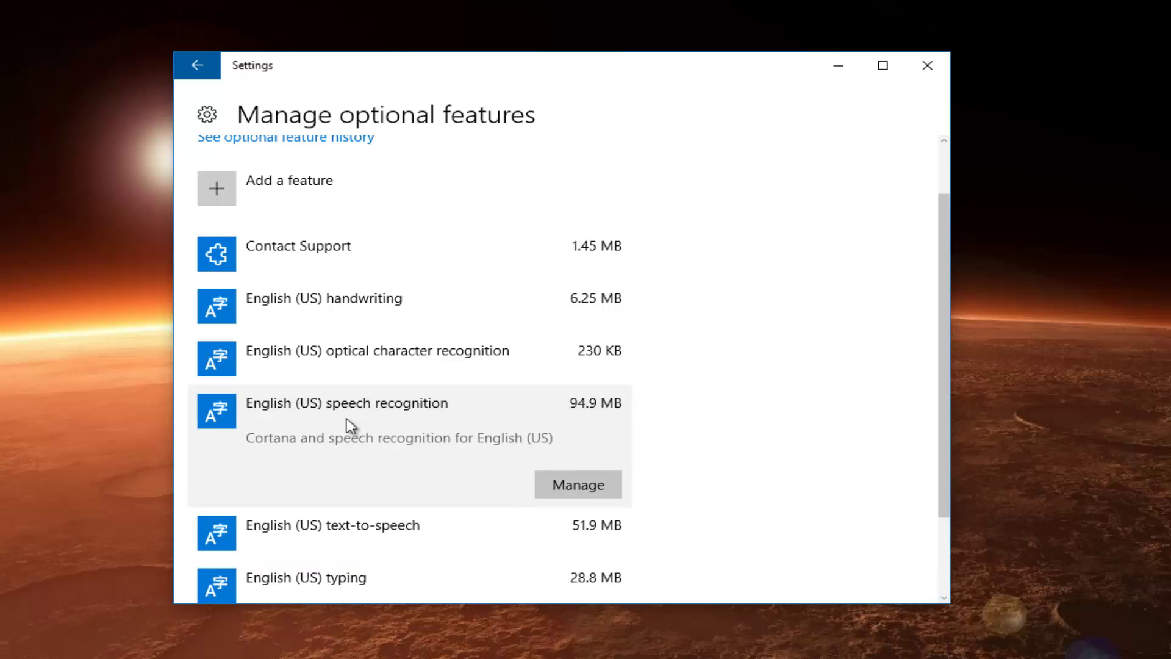
{"action": "left_click", "coordinate": [593, 493]}
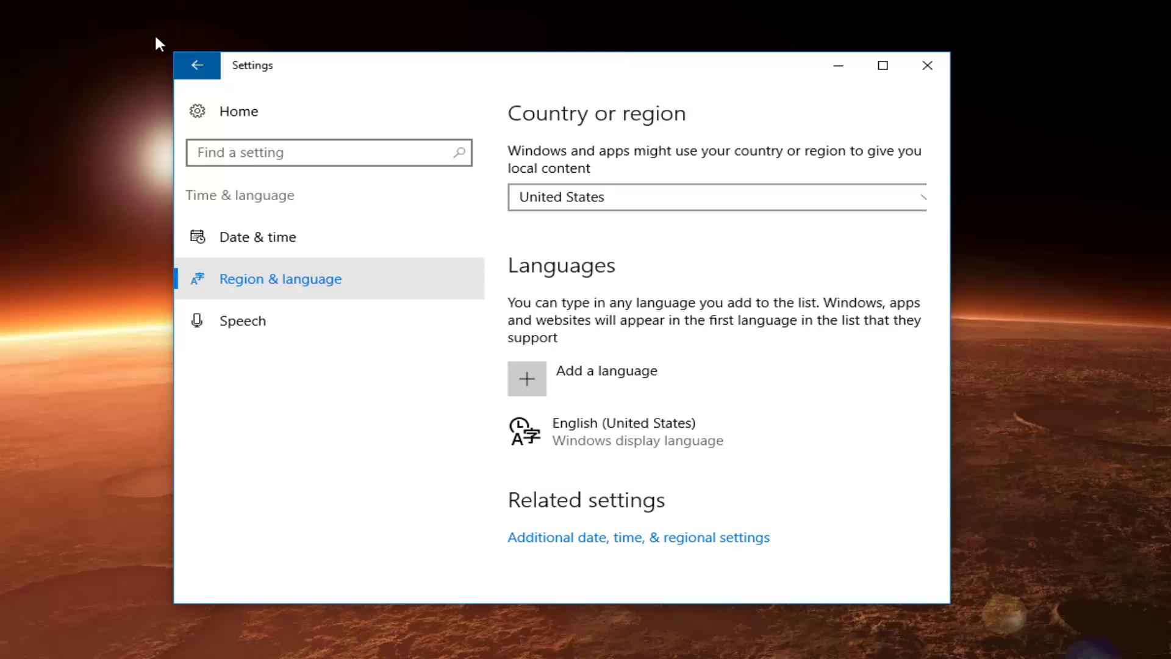
{"action": "left_click", "coordinate": [197, 65]}
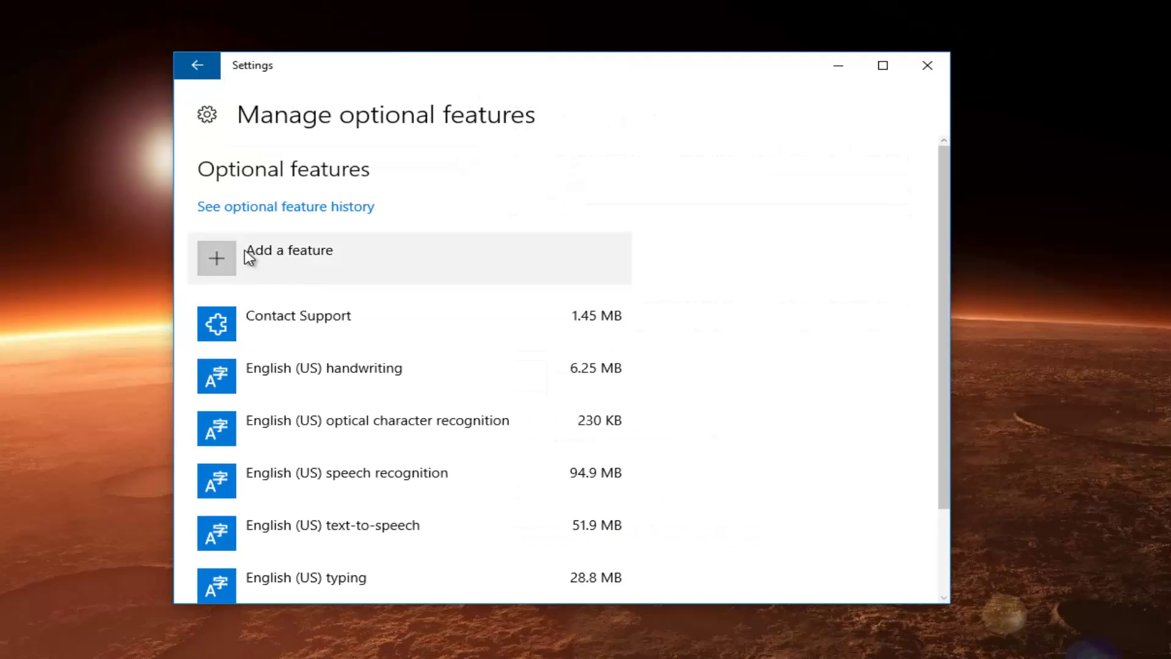
{"action": "left_click", "coordinate": [301, 259]}
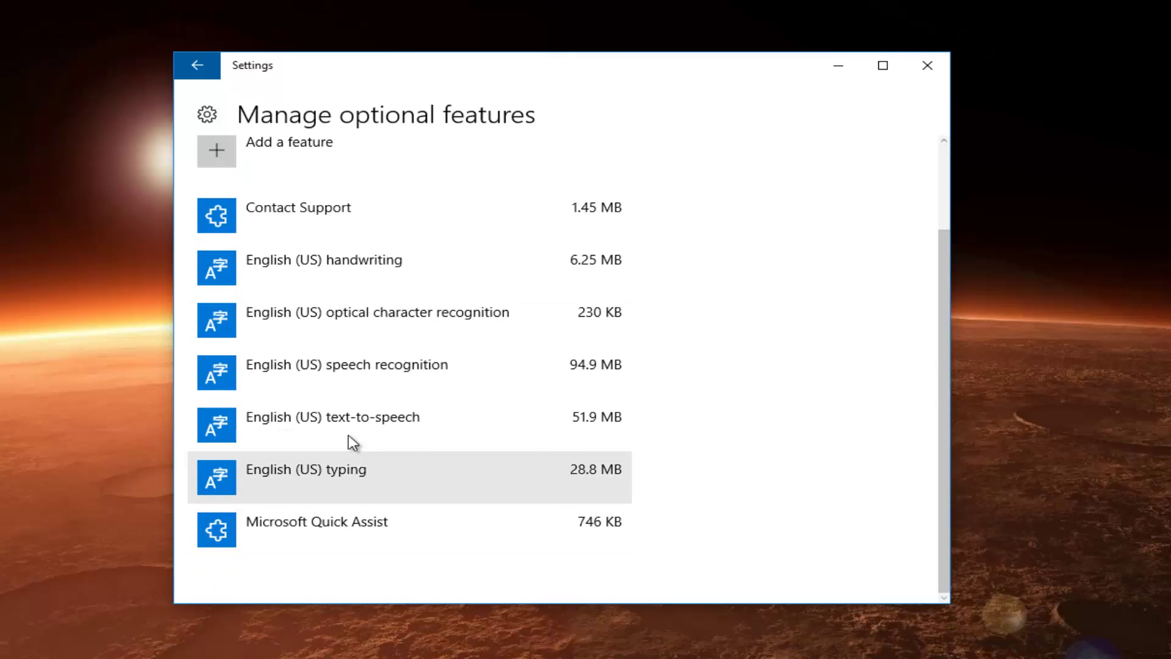
{"action": "left_click", "coordinate": [287, 364]}
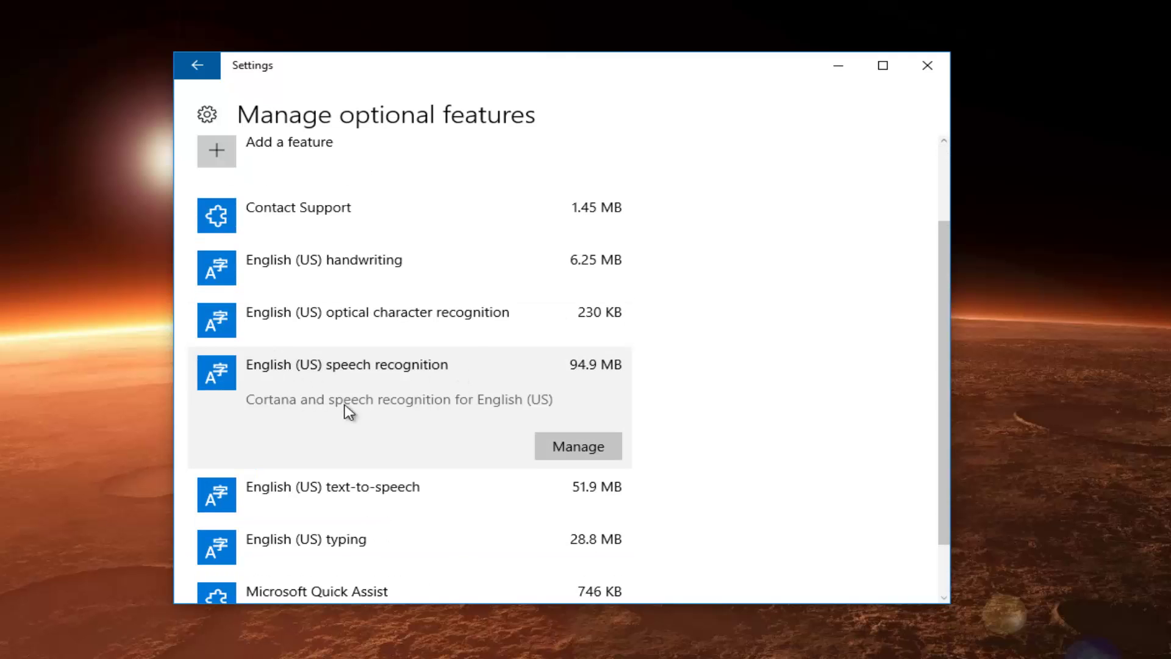
{"action": "left_click", "coordinate": [575, 447]}
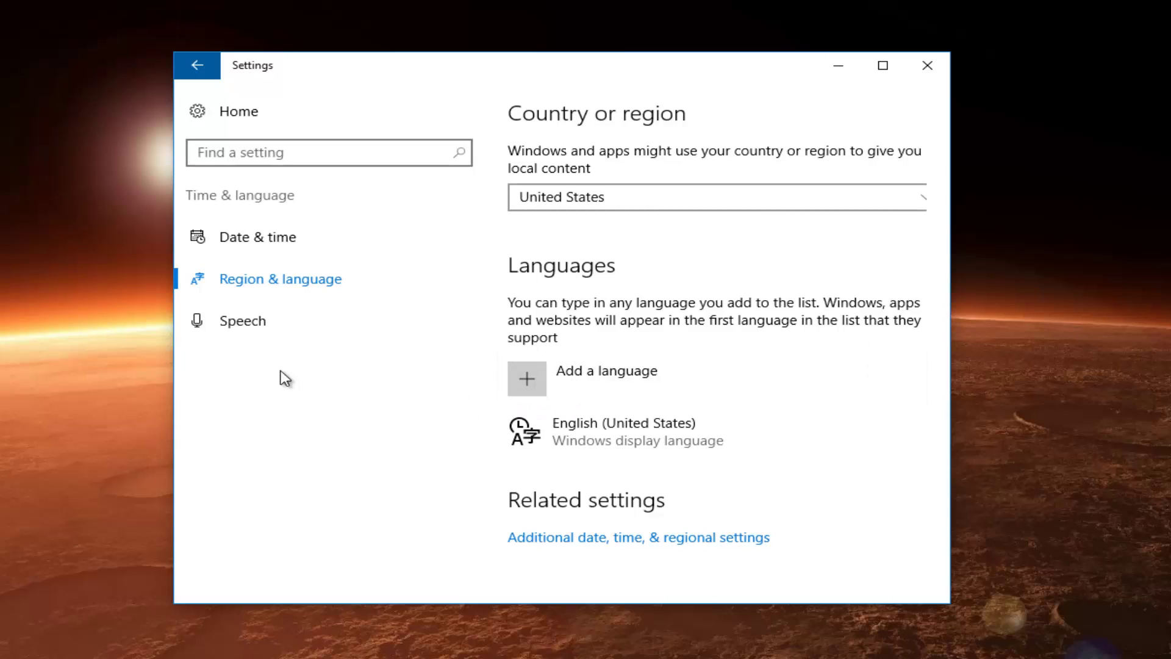
Open the Speech settings page and scroll through its options.
{"action": "left_click", "coordinate": [247, 326]}
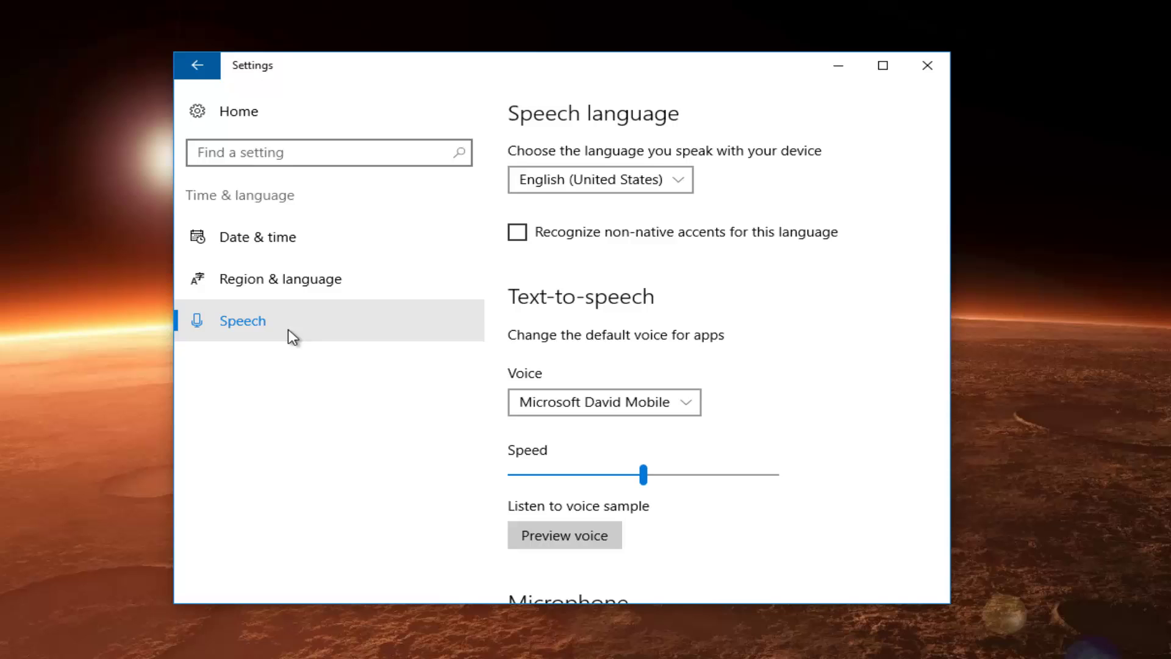
{"action": "scroll", "coordinate": [677, 324], "scroll_direction": "down", "scroll_amount": 1}
{"action": "scroll", "coordinate": [677, 336], "scroll_direction": "down", "scroll_amount": 3}
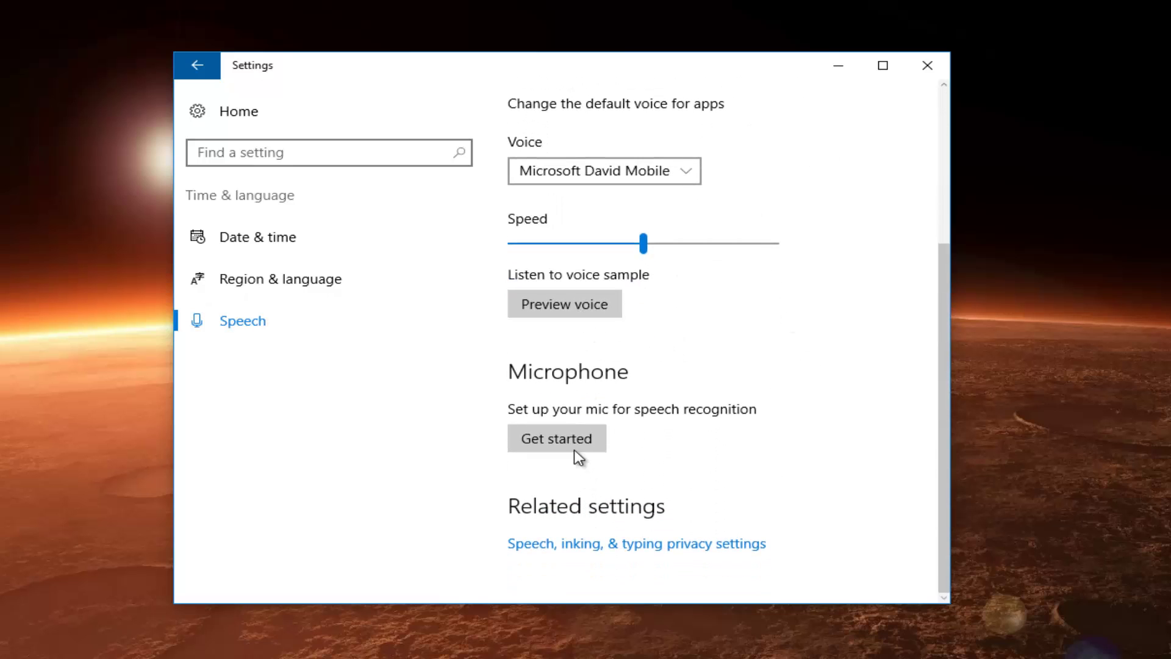
{"action": "scroll", "coordinate": [574, 451], "scroll_direction": "up", "scroll_amount": 2}
{"action": "scroll", "coordinate": [561, 466], "scroll_direction": "up", "scroll_amount": 1}
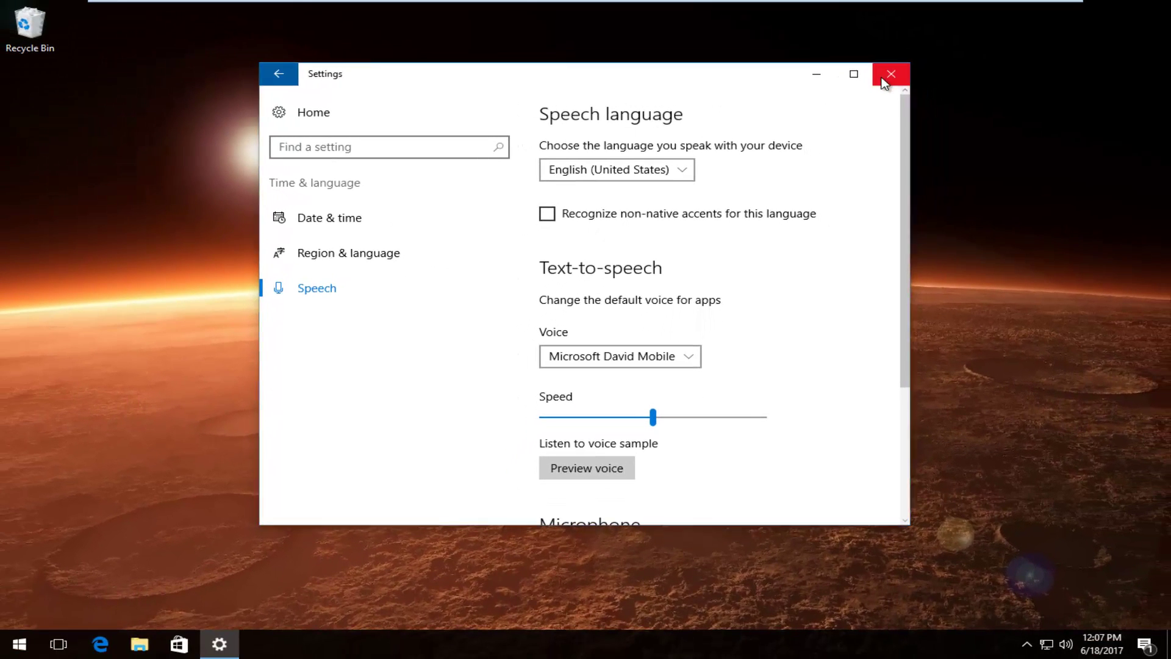
Close Settings and open Cortana & Search settings via a 'cortana' search.
{"action": "left_click", "coordinate": [885, 84]}
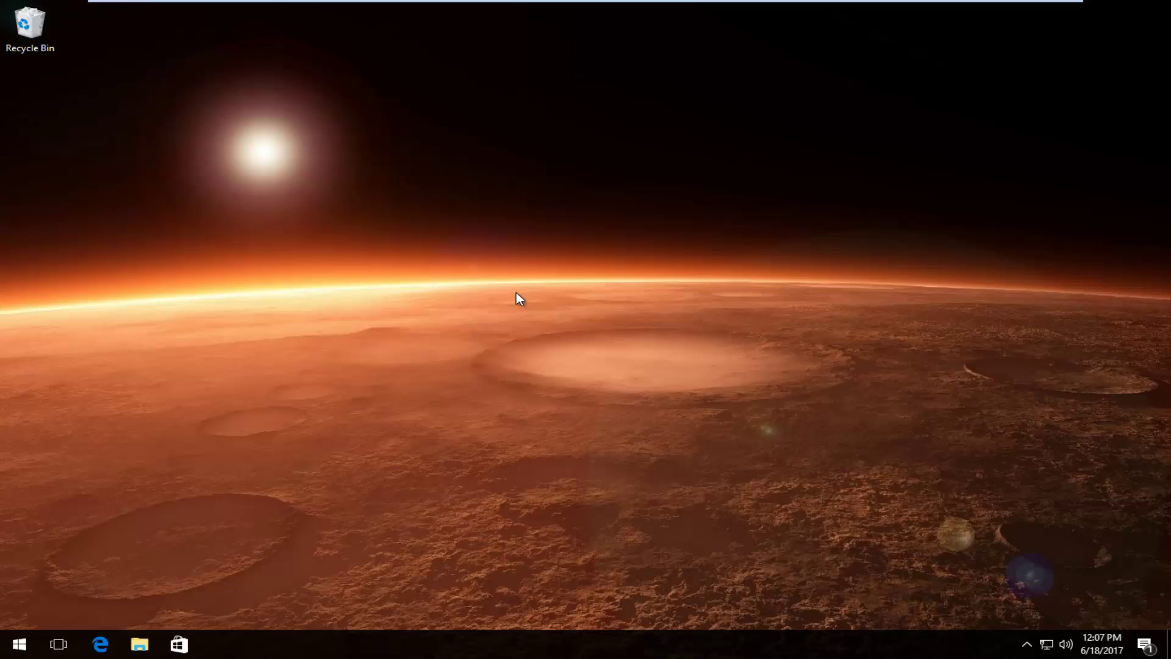
{"action": "left_click", "coordinate": [9, 651]}
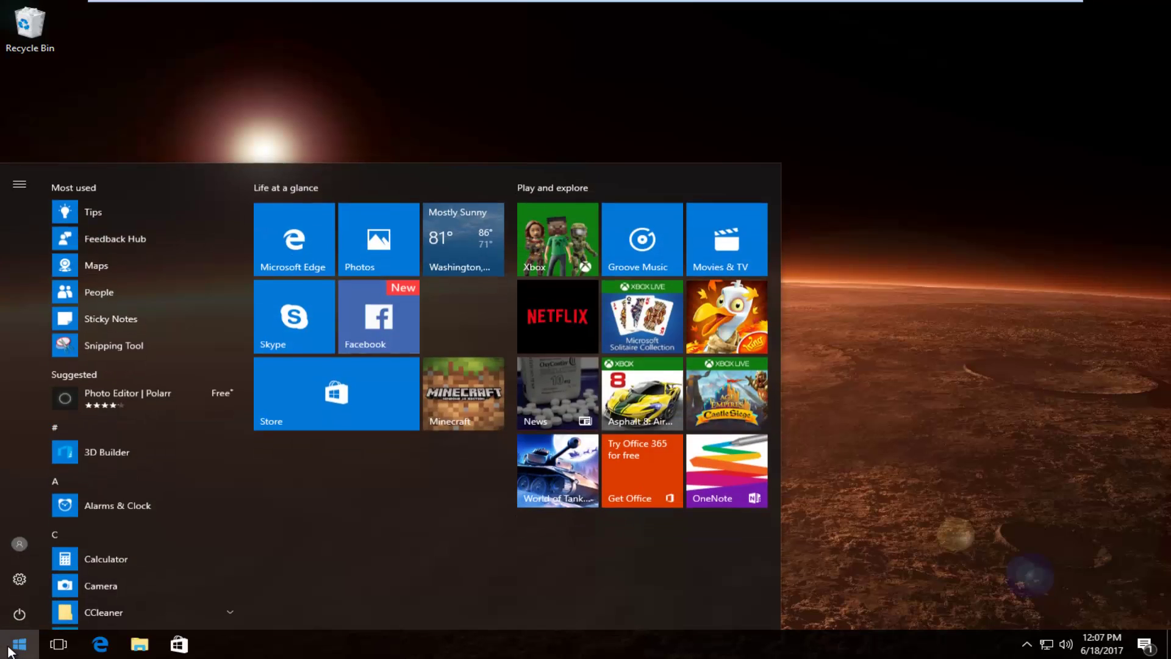
{"action": "left_click", "coordinate": [13, 650]}
{"action": "type", "text": "cortana"}
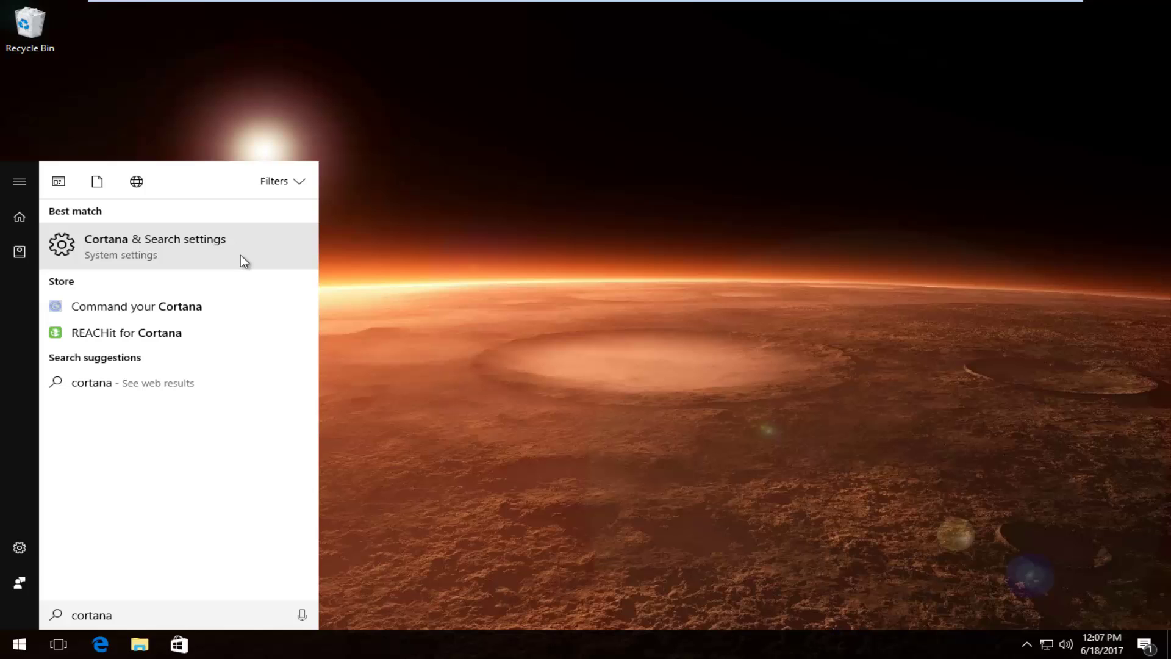
{"action": "left_click", "coordinate": [143, 246]}
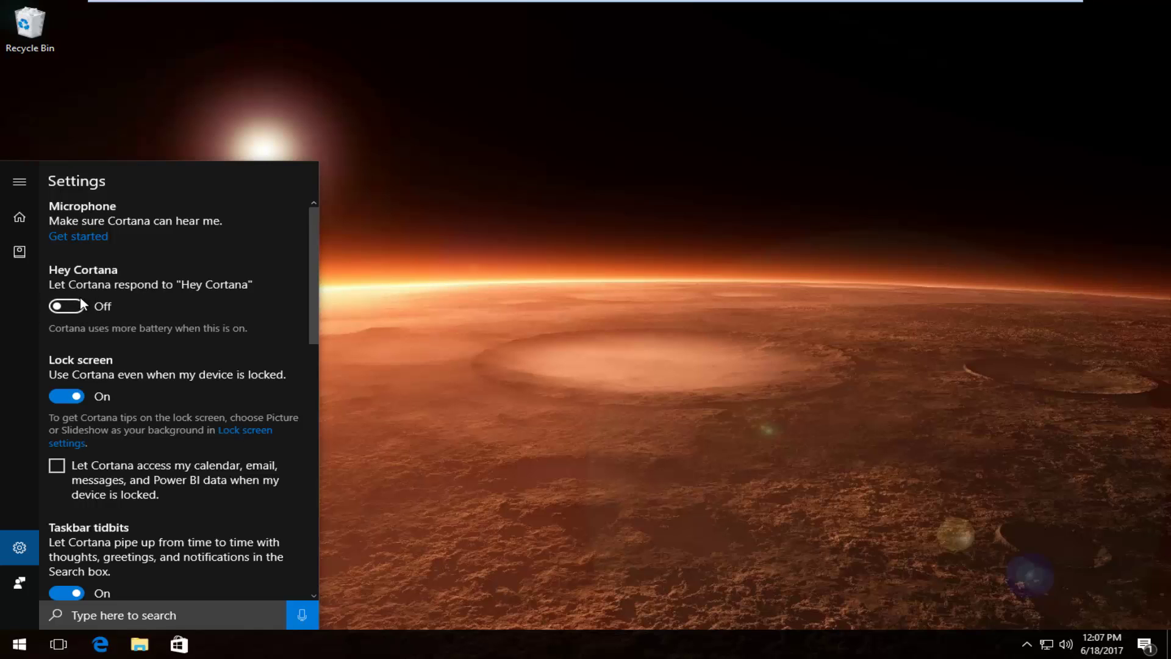
{"action": "scroll", "coordinate": [81, 300], "scroll_direction": "down", "scroll_amount": 3}
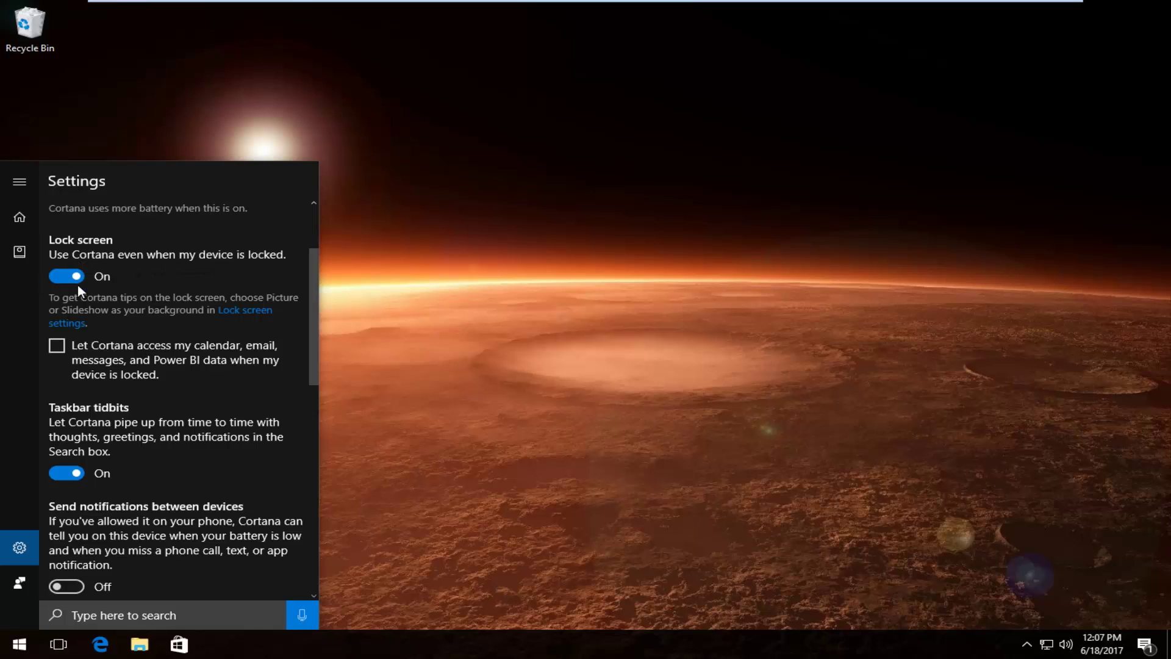
{"action": "scroll", "coordinate": [77, 286], "scroll_direction": "down", "scroll_amount": 3}
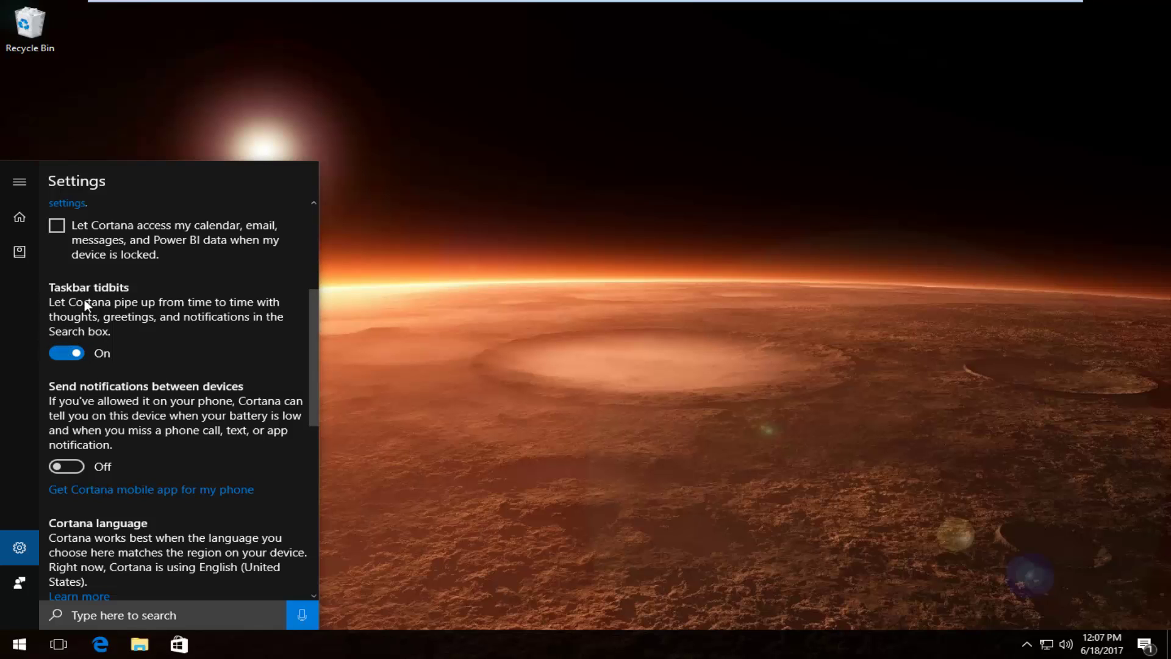
{"action": "scroll", "coordinate": [89, 327], "scroll_direction": "down", "scroll_amount": 3}
{"action": "scroll", "coordinate": [86, 320], "scroll_direction": "down", "scroll_amount": 3}
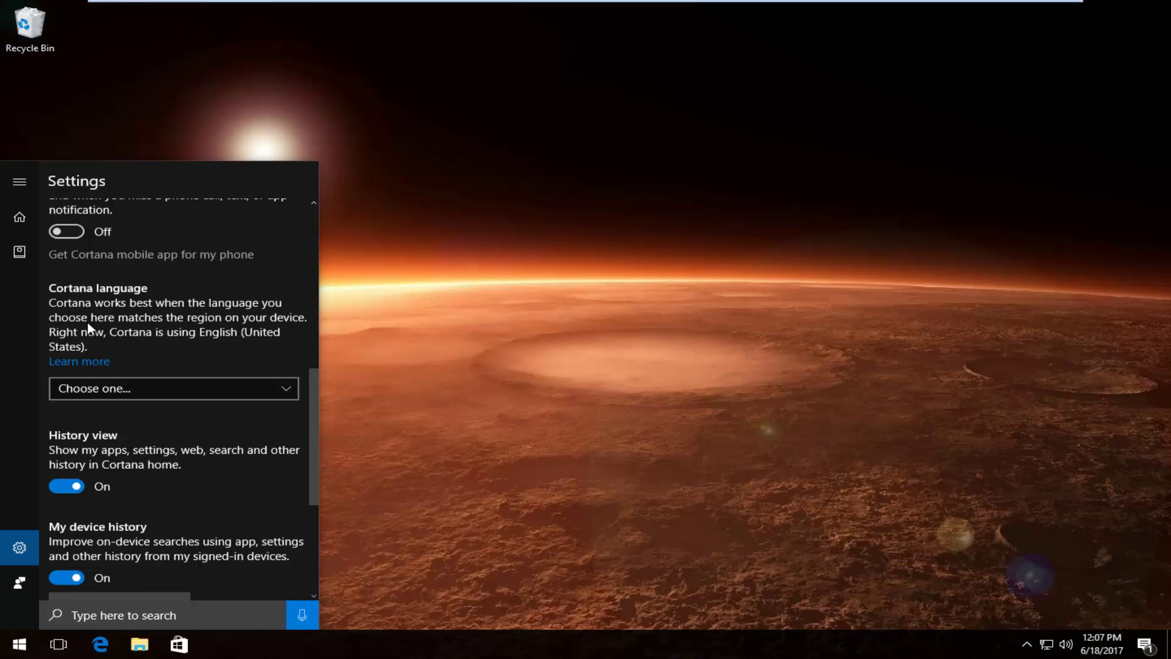
{"action": "left_click", "coordinate": [92, 384]}
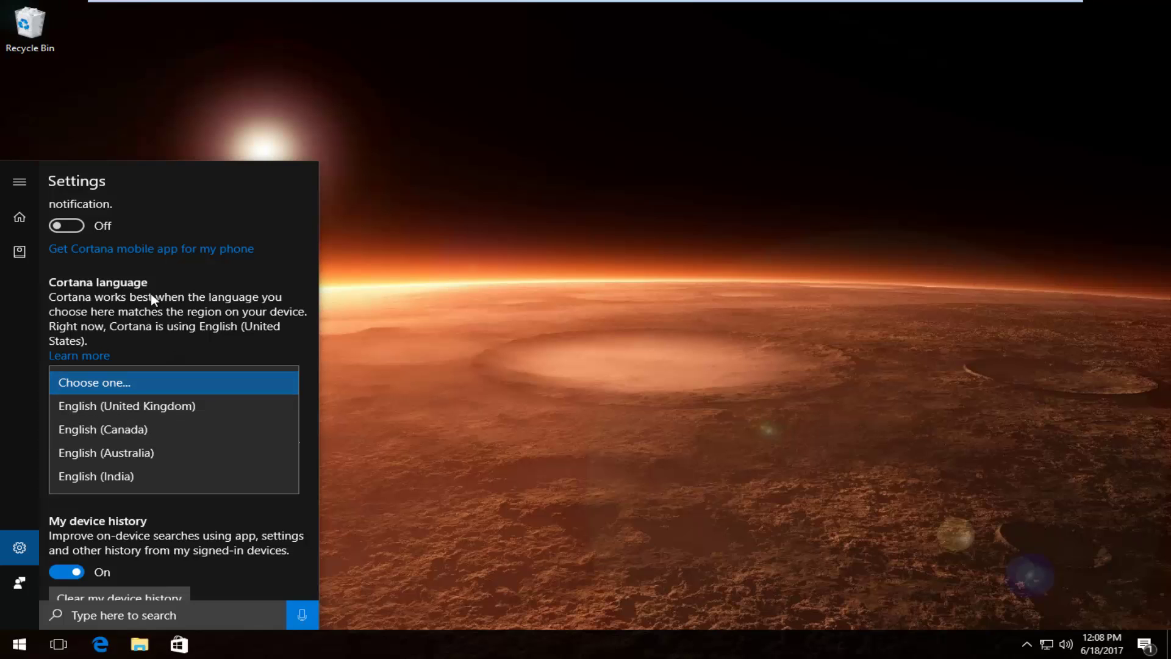
{"action": "left_click", "coordinate": [162, 381]}
{"action": "scroll", "coordinate": [151, 360], "scroll_direction": "down", "scroll_amount": 3}
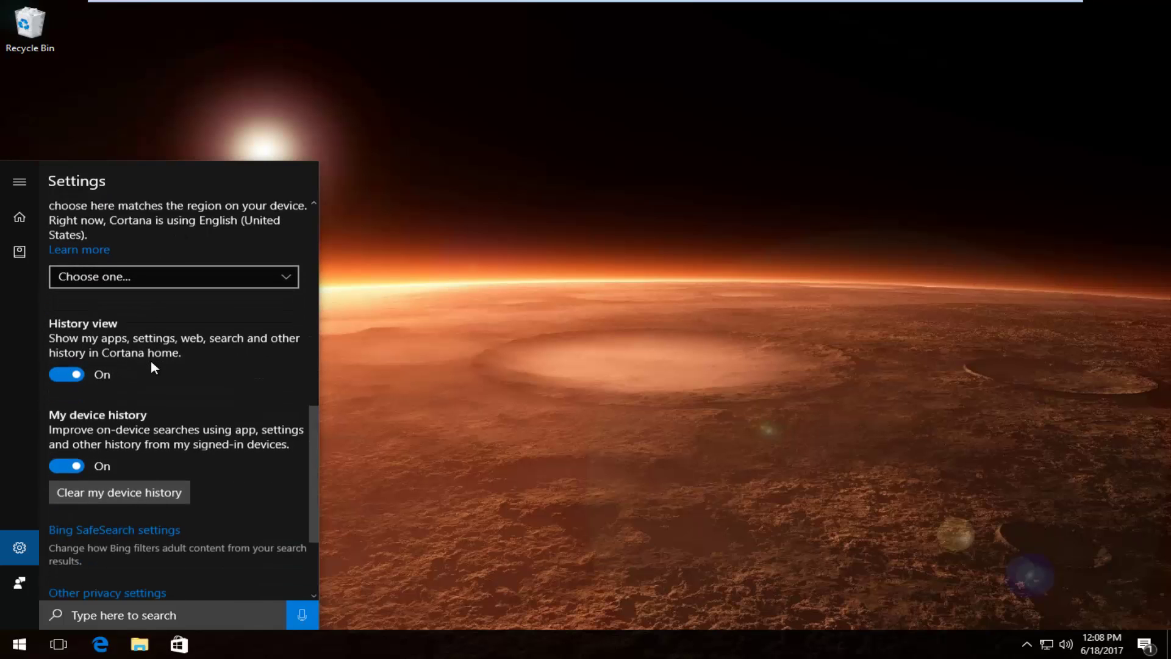
{"action": "scroll", "coordinate": [151, 363], "scroll_direction": "down", "scroll_amount": 3}
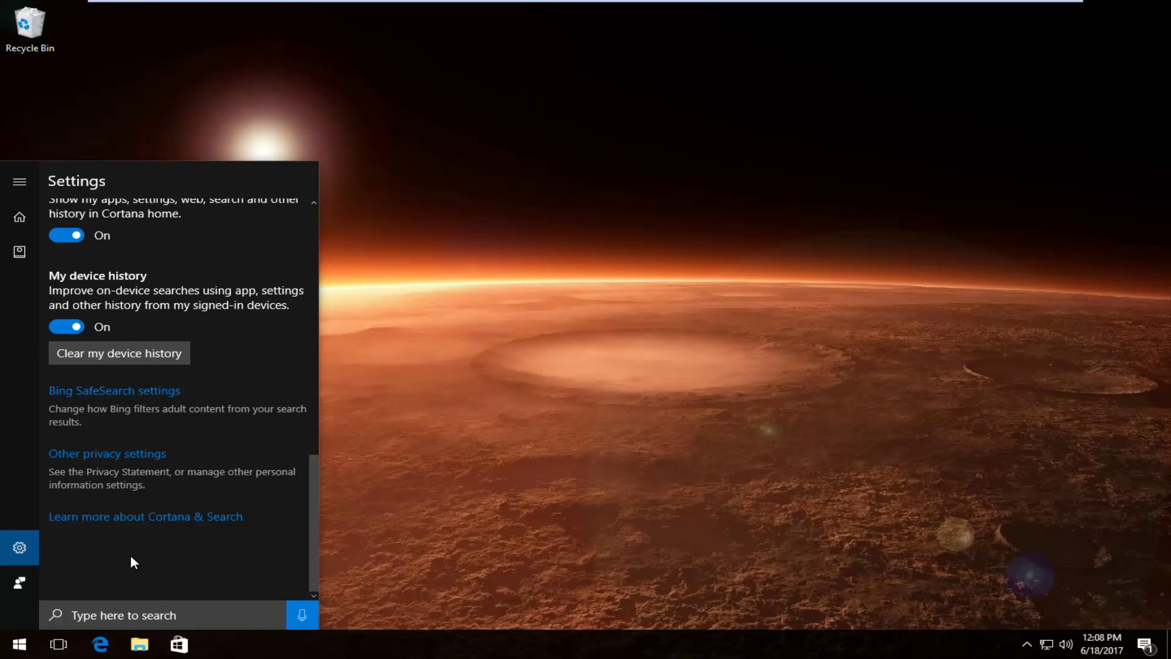
{"action": "scroll", "coordinate": [162, 447], "scroll_direction": "up", "scroll_amount": 10}
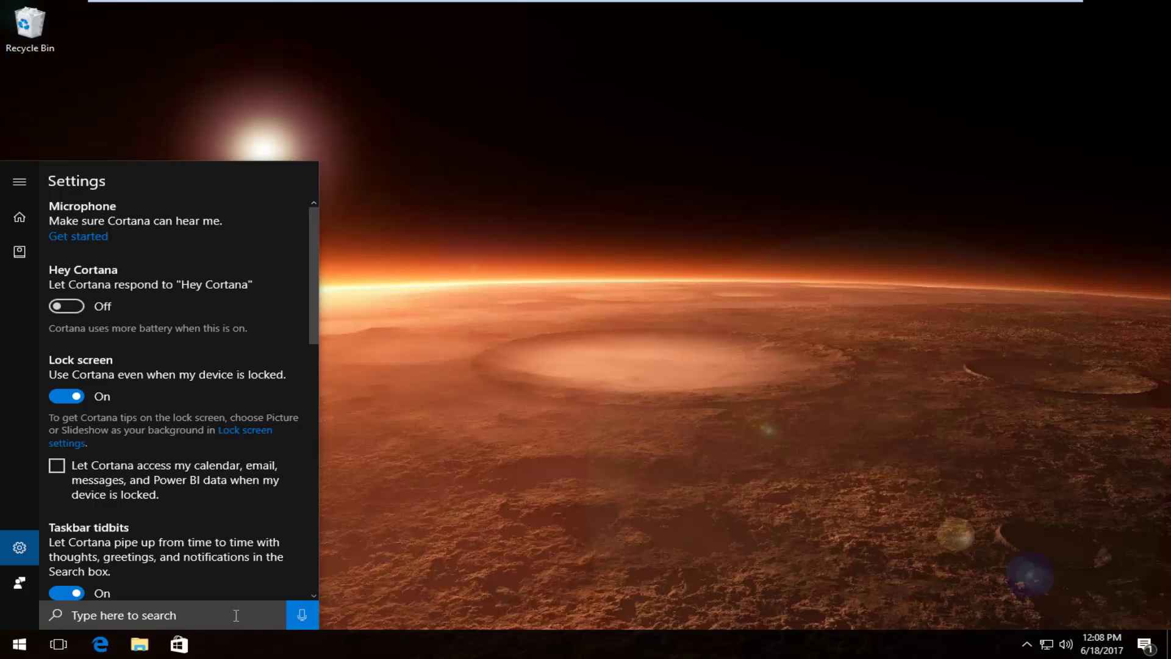
Test Cortana's microphone listening, then dismiss the Cortana panel.
{"action": "left_click", "coordinate": [301, 616]}
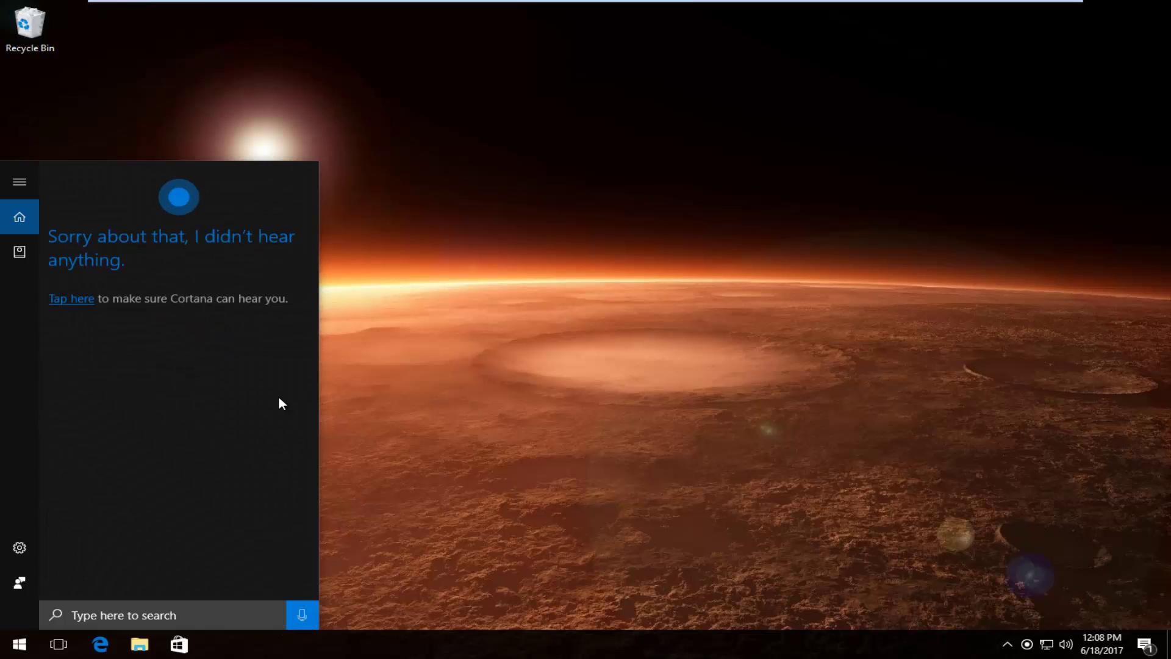
{"action": "left_click", "coordinate": [382, 328]}
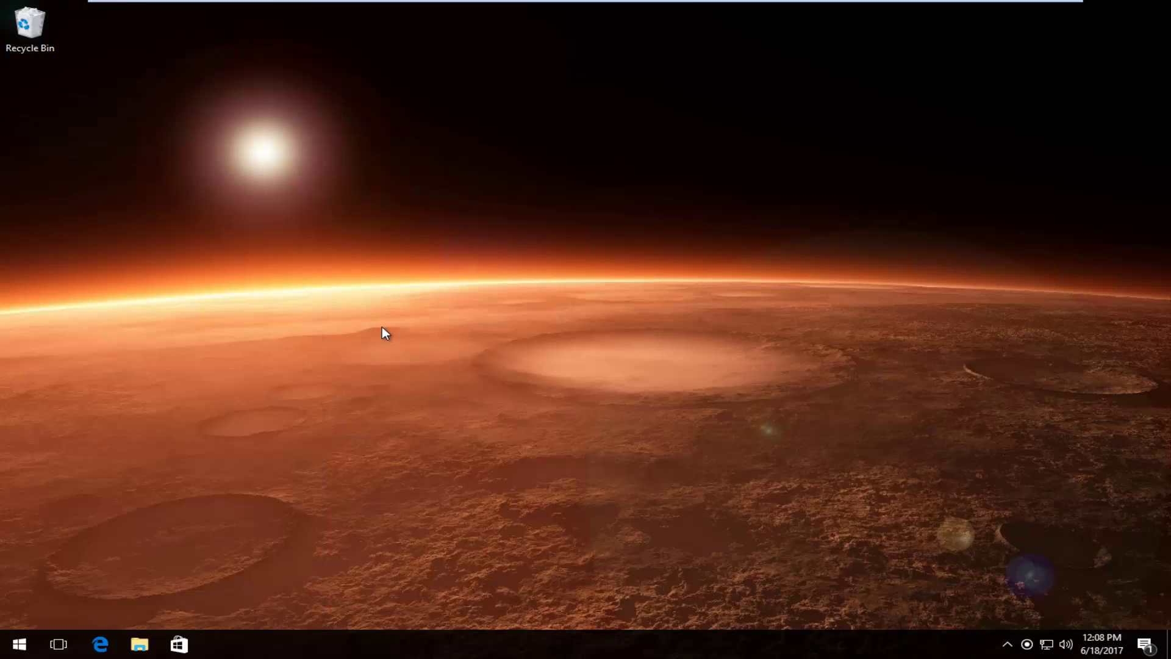